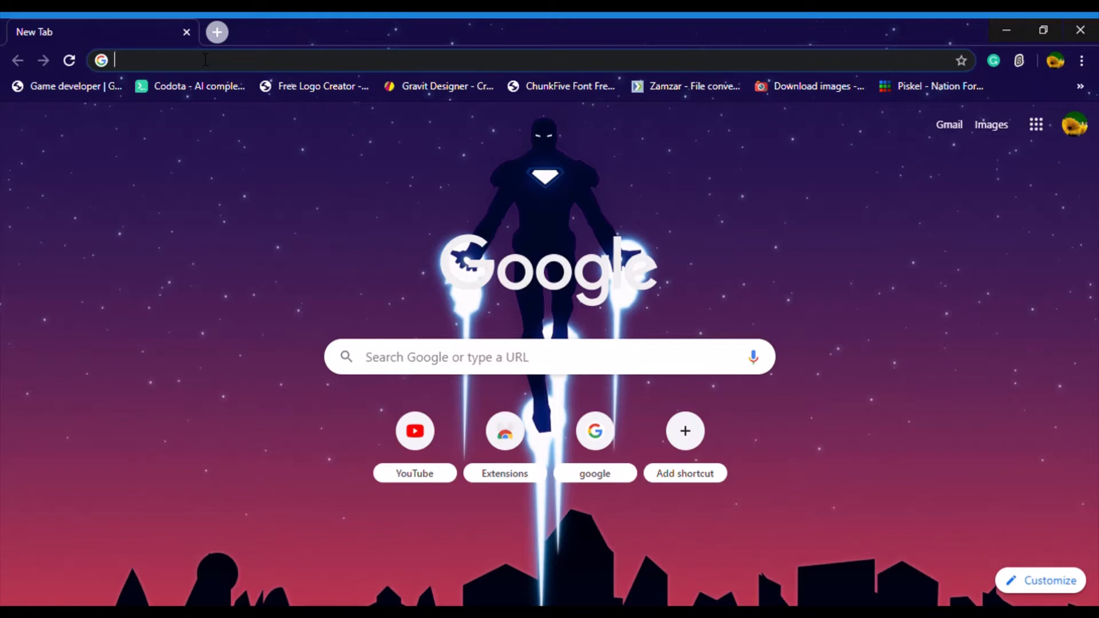
Search Google for "piskel" and open the Piskel free online sprite editor website
text(pisk)
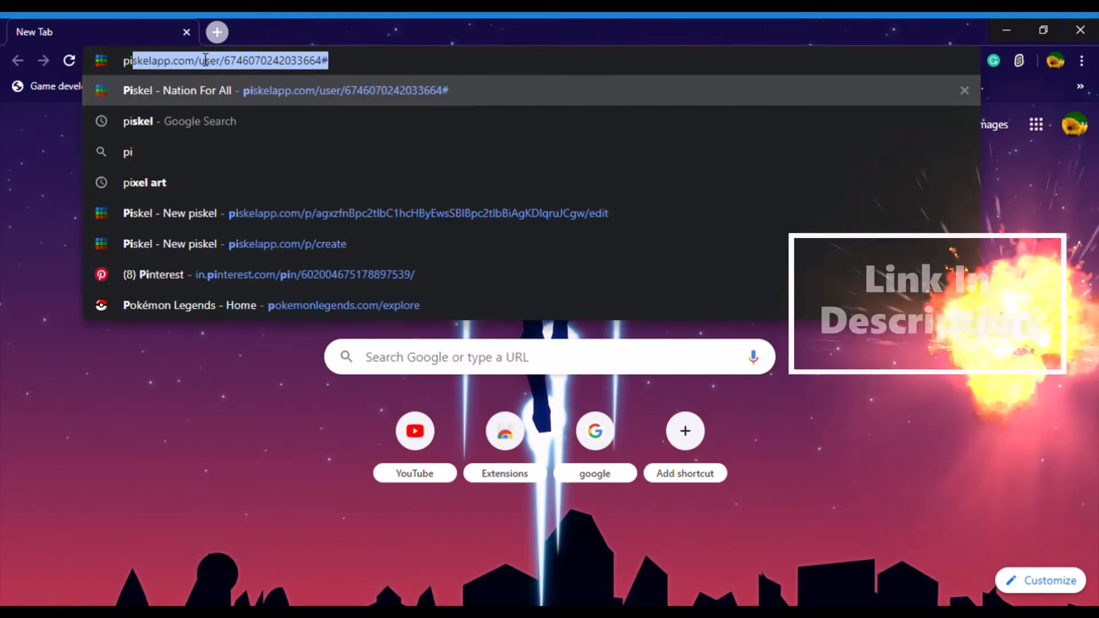
text(el)
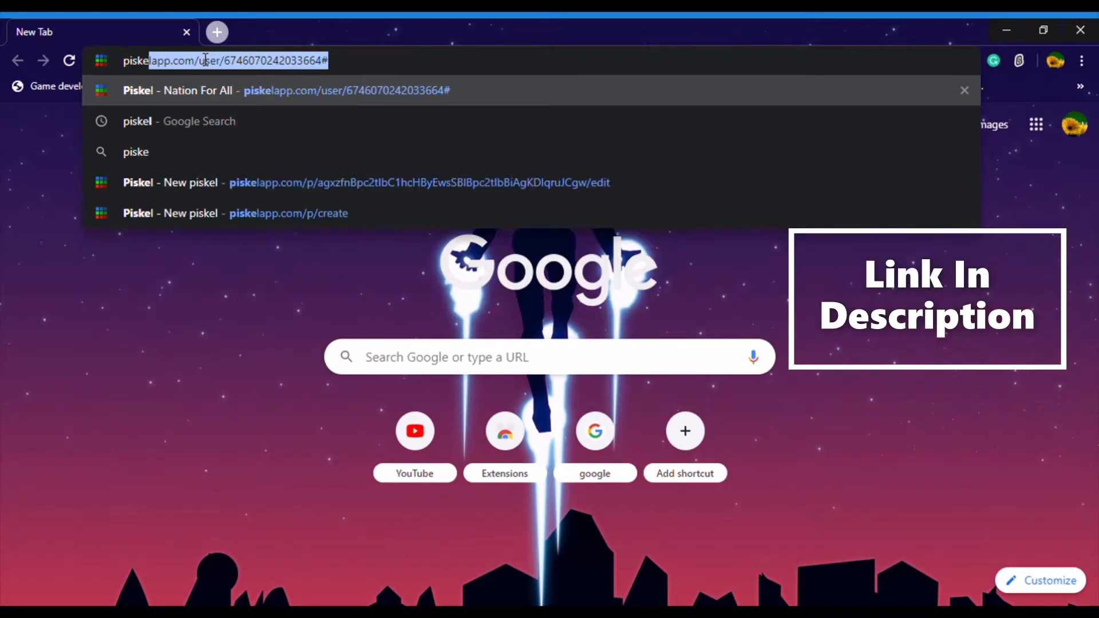
drag(352, 67, 170, 73)
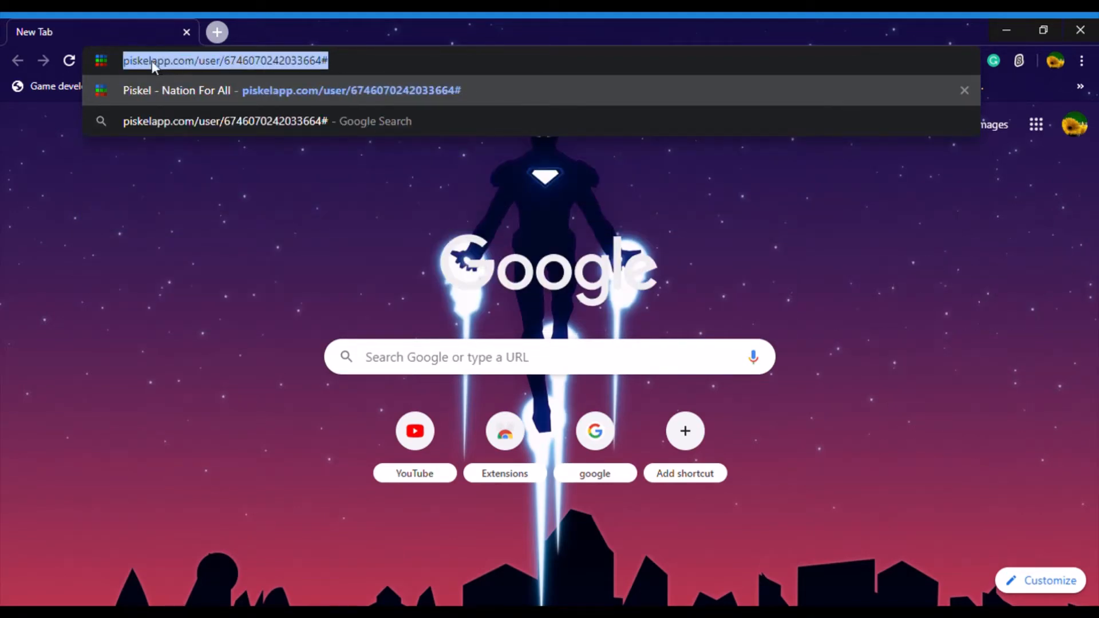
click(152, 60)
drag(238, 64, 321, 55)
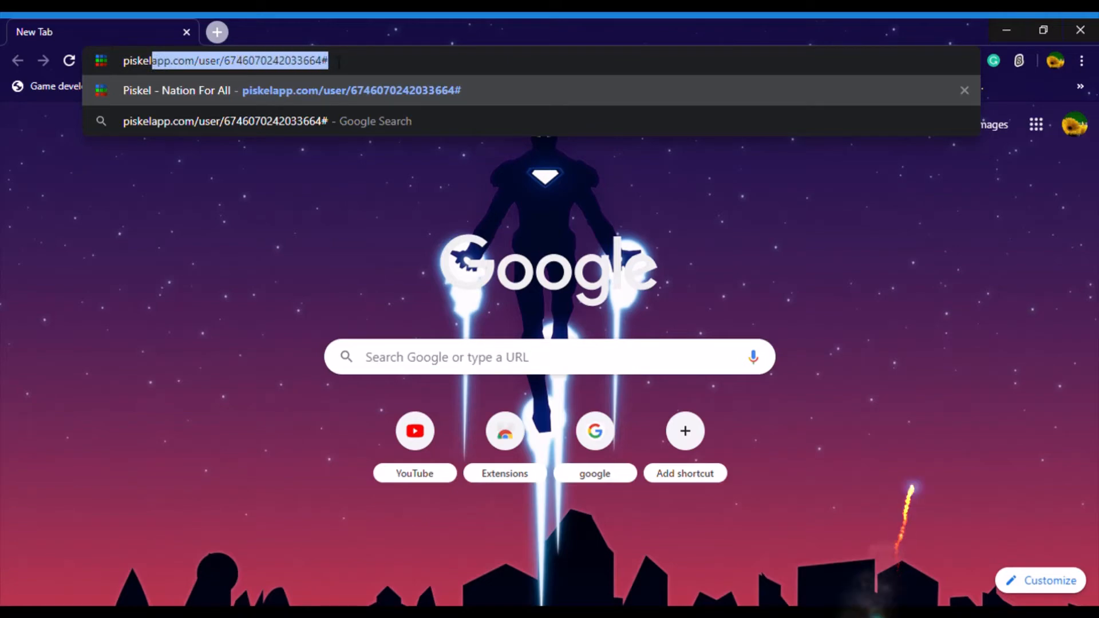
key(BackSpace)
key(Return)
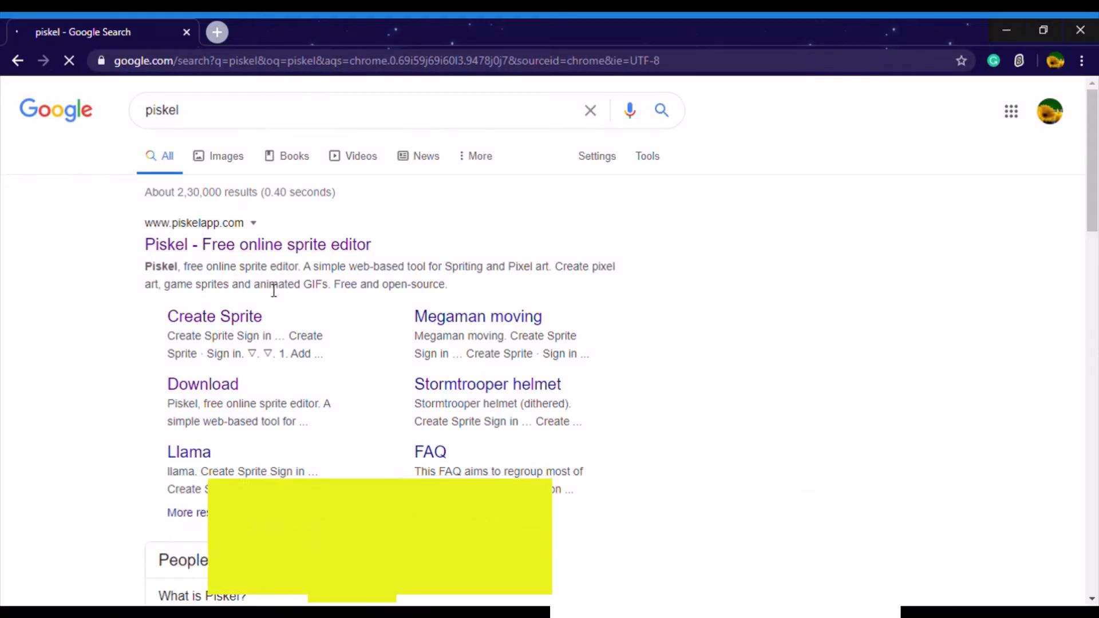
click(331, 251)
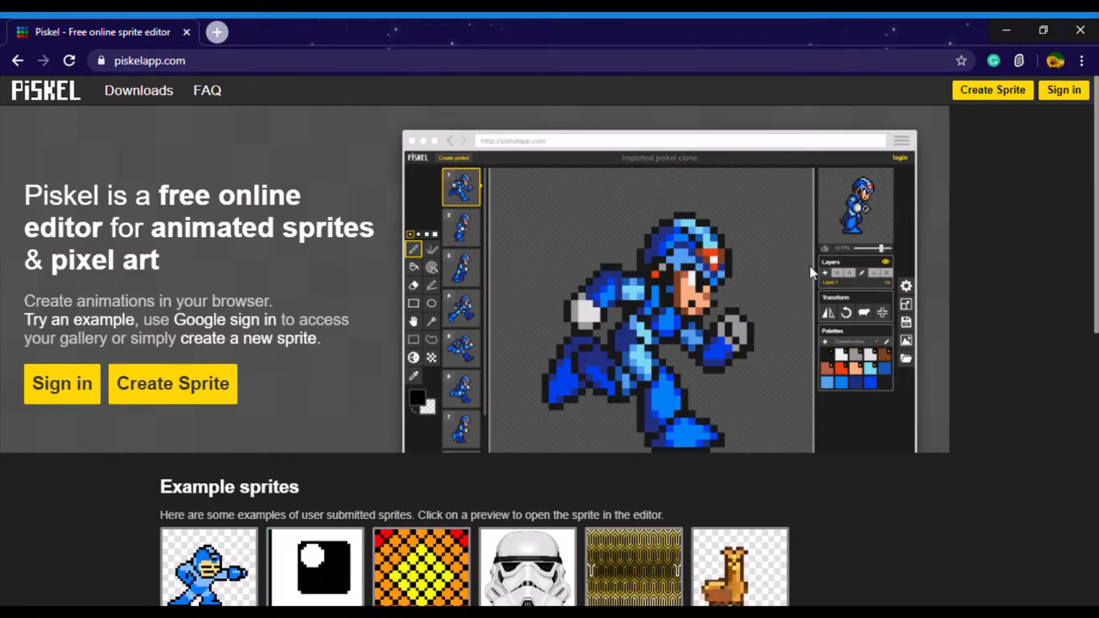
Look through the Piskel home page, including the example sprites, the feature overview and the offline versions section
drag(1097, 163, 1095, 246)
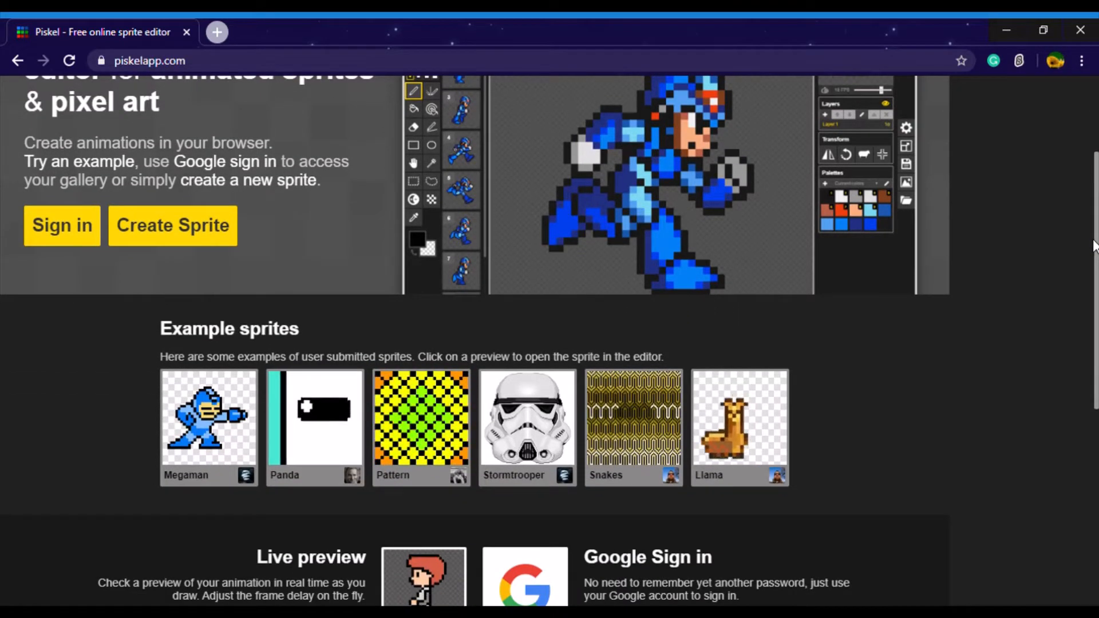
key(ctrl+plus)
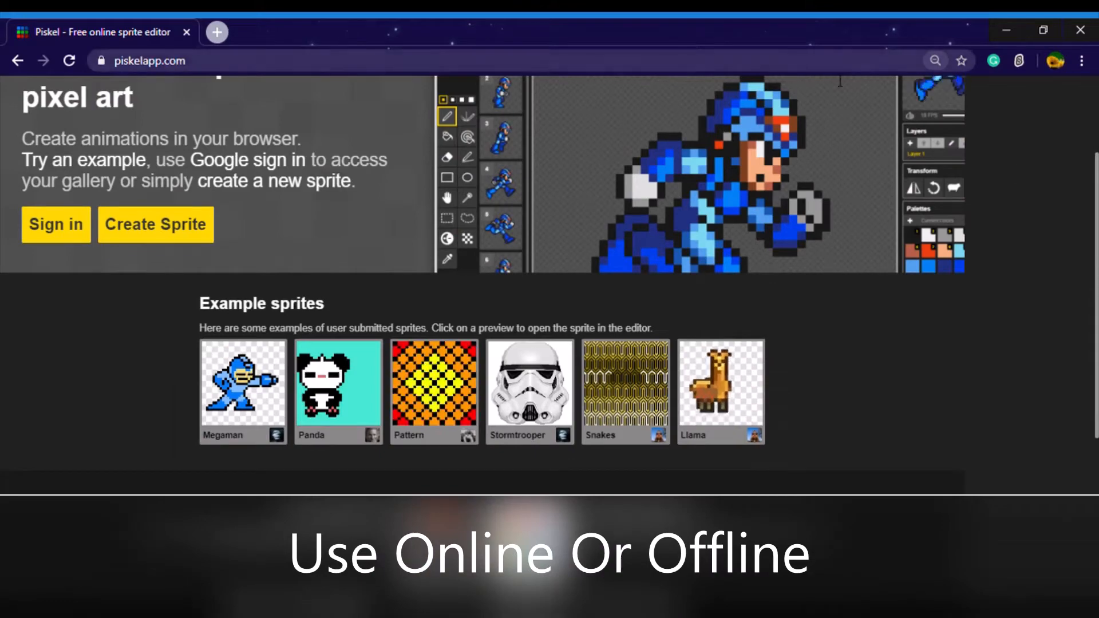
key(ctrl+plus)
scroll(476, 286, down, 5)
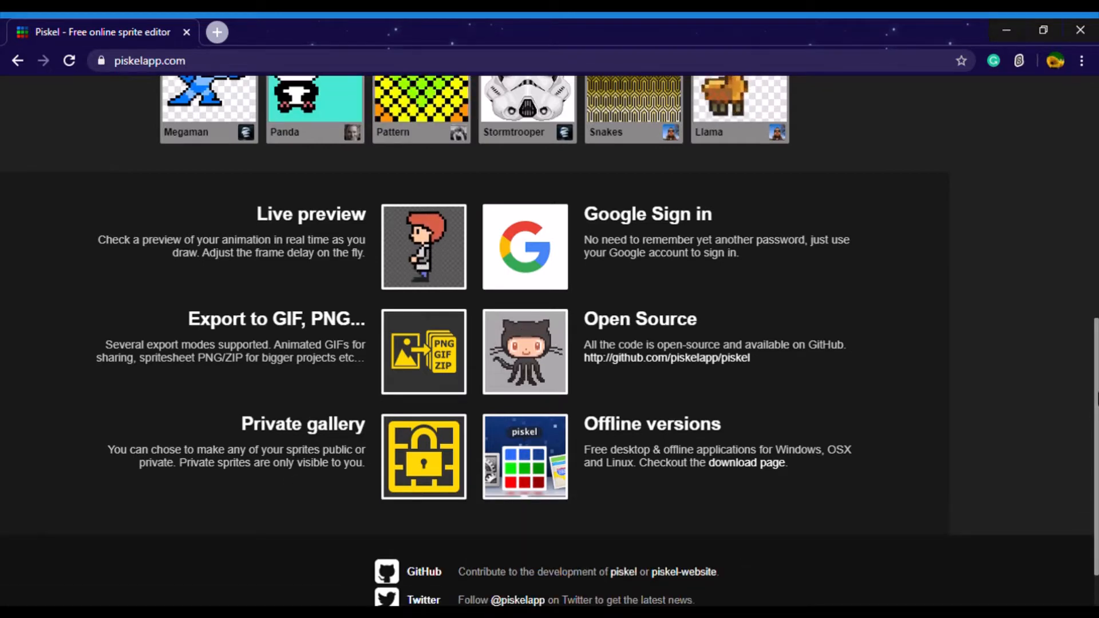
scroll(1097, 471, down, 1)
scroll(1097, 471, up, 7)
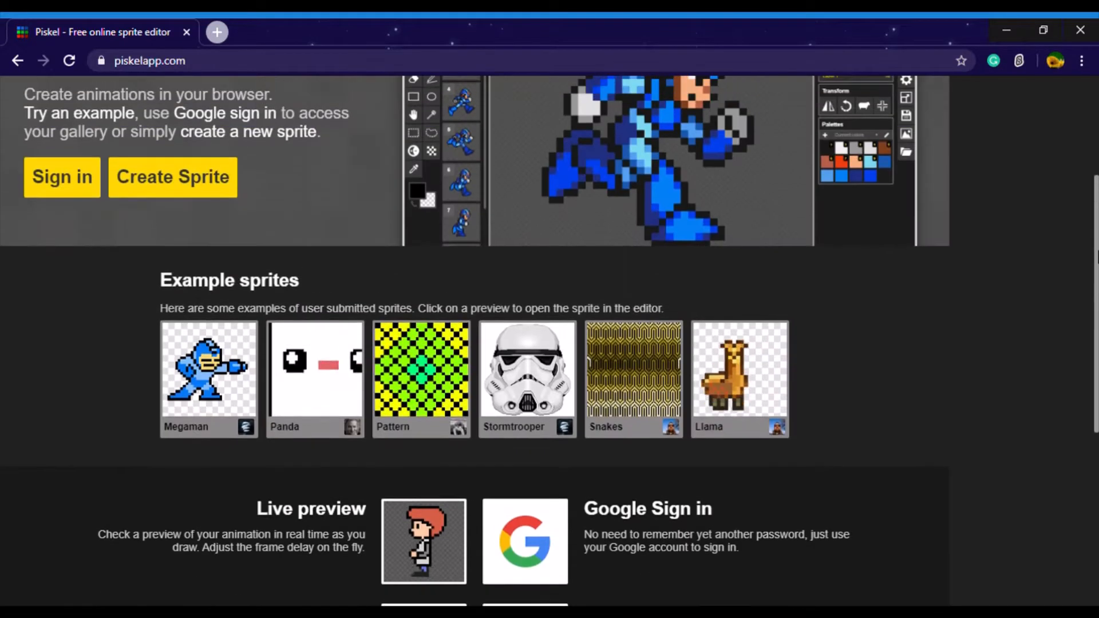
scroll(754, 292, down, 6)
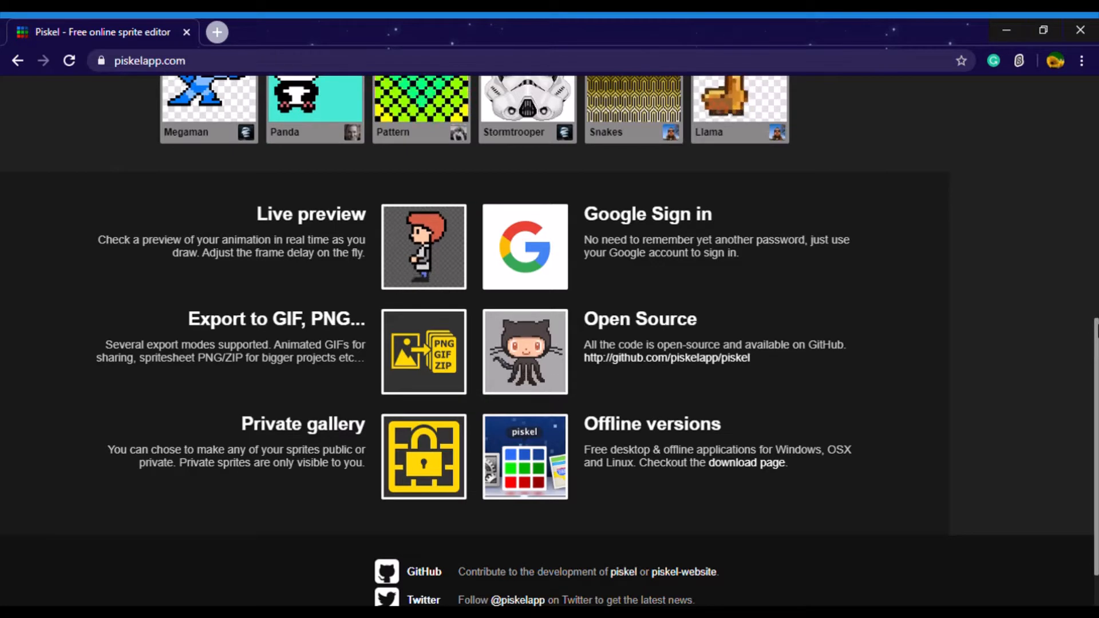
drag(1097, 328, 1097, 87)
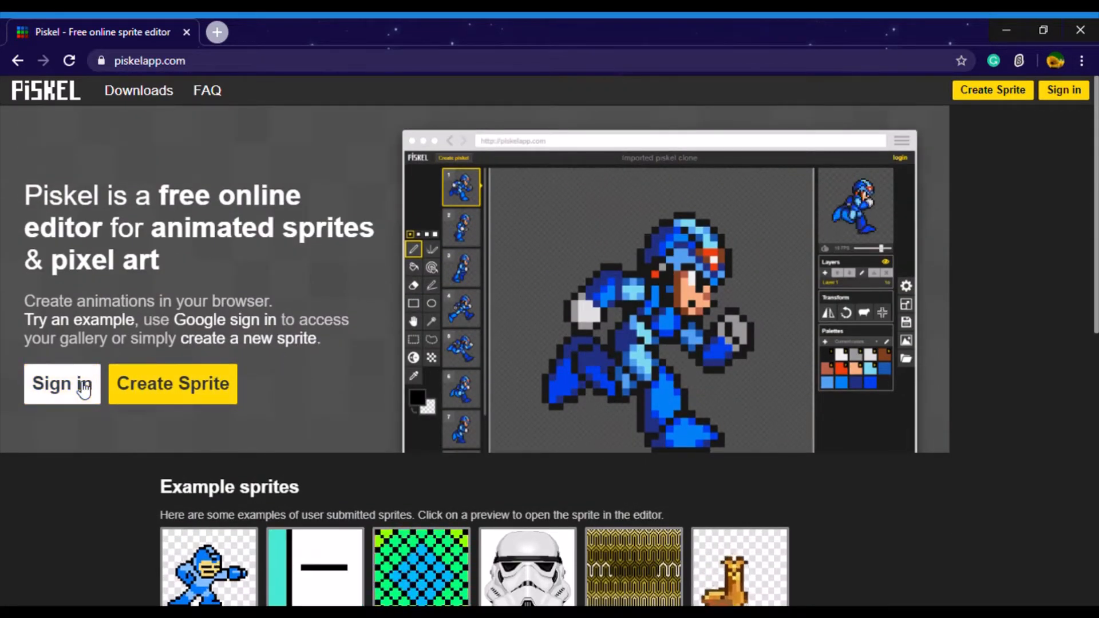
Create a new sprite and draw a freehand black pen line plus a vertically mirrored pair of strokes beside it
click(175, 390)
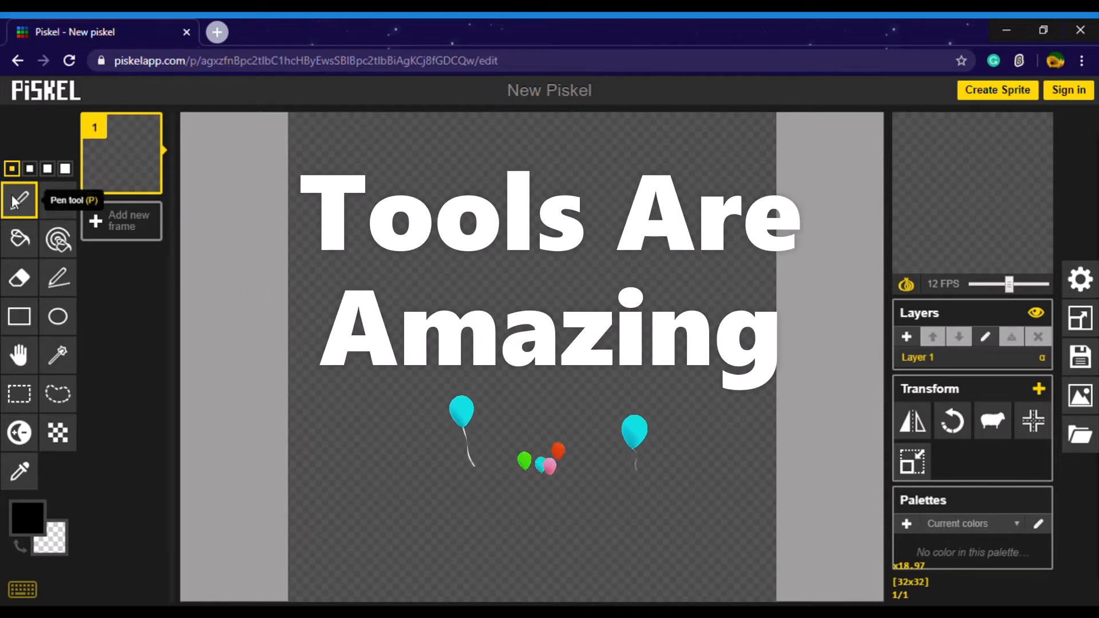
mouse_move(356, 243)
mouse_down()
mouse_move(322, 442)
mouse_move(309, 443)
mouse_up()
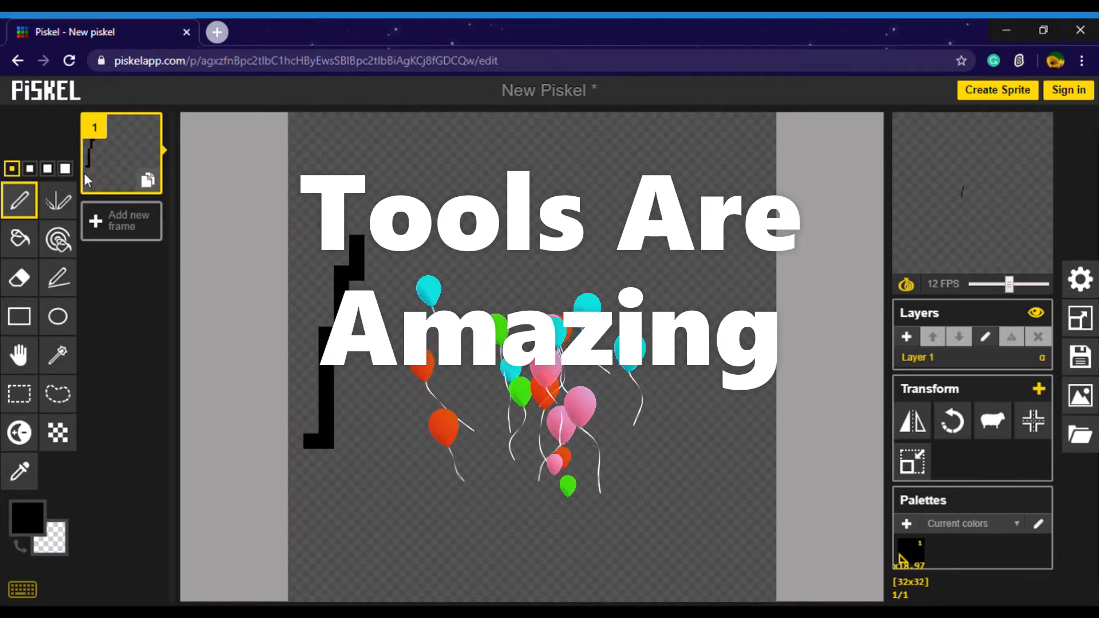
click(58, 201)
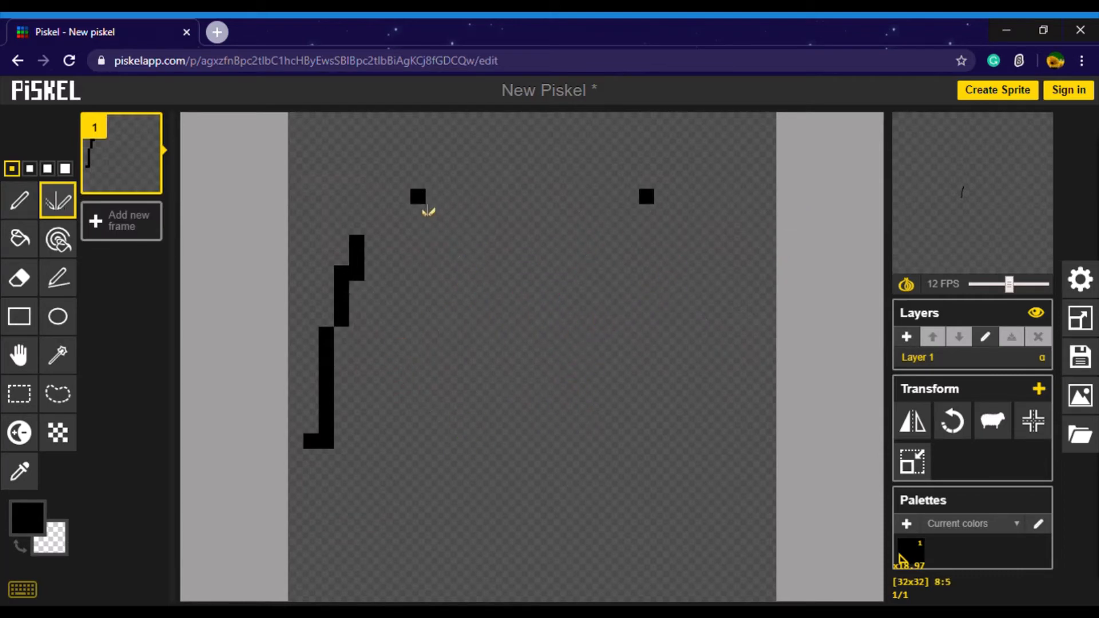
mouse_move(427, 210)
mouse_down()
mouse_move(434, 348)
mouse_move(483, 444)
mouse_up()
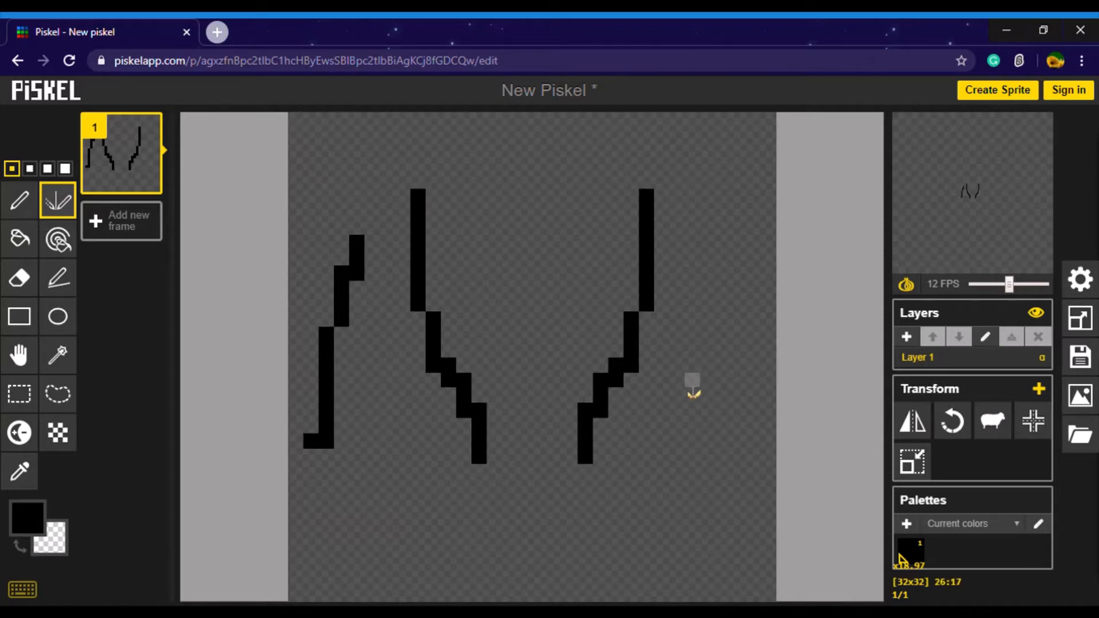
Recolor all the black pixels with muted red #b05757 using the tool that paints every pixel of the same color
click(19, 238)
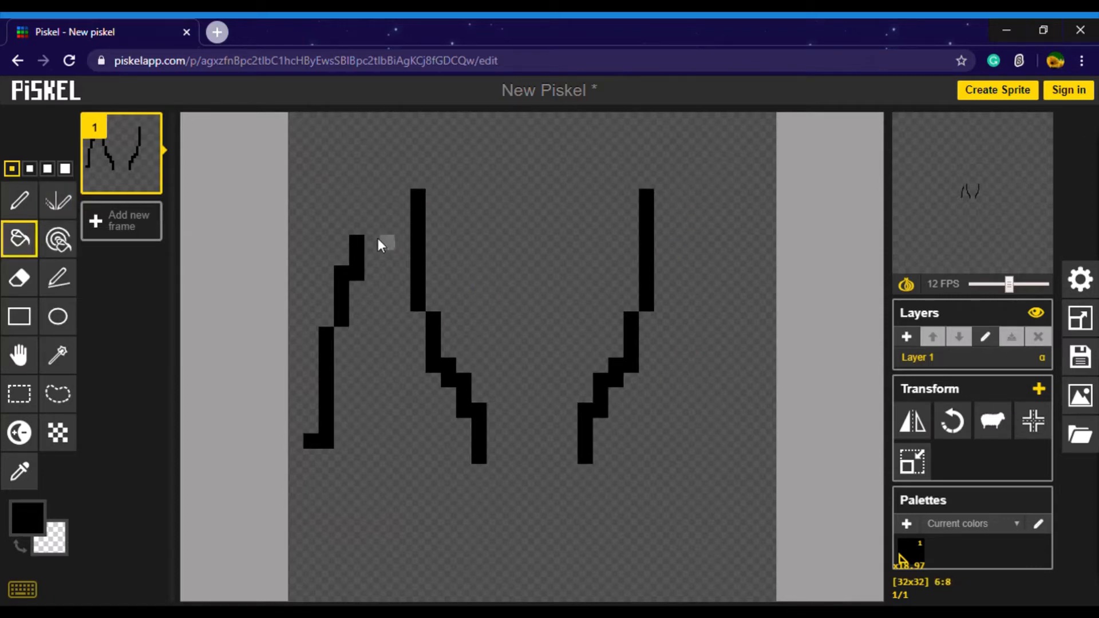
click(45, 241)
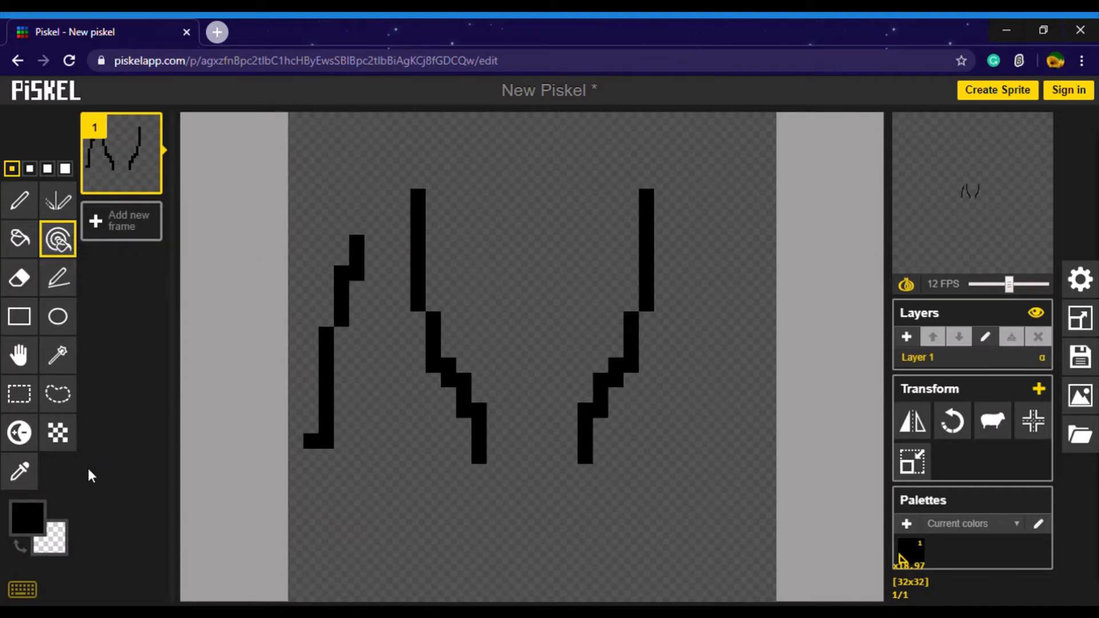
click(40, 521)
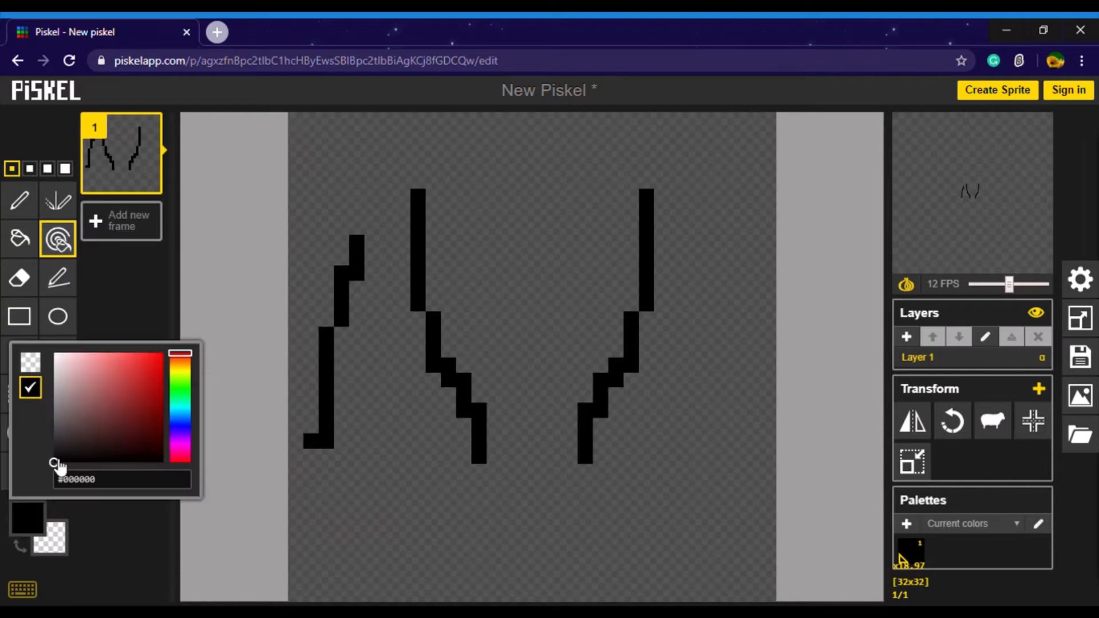
drag(58, 465, 111, 393)
click(116, 574)
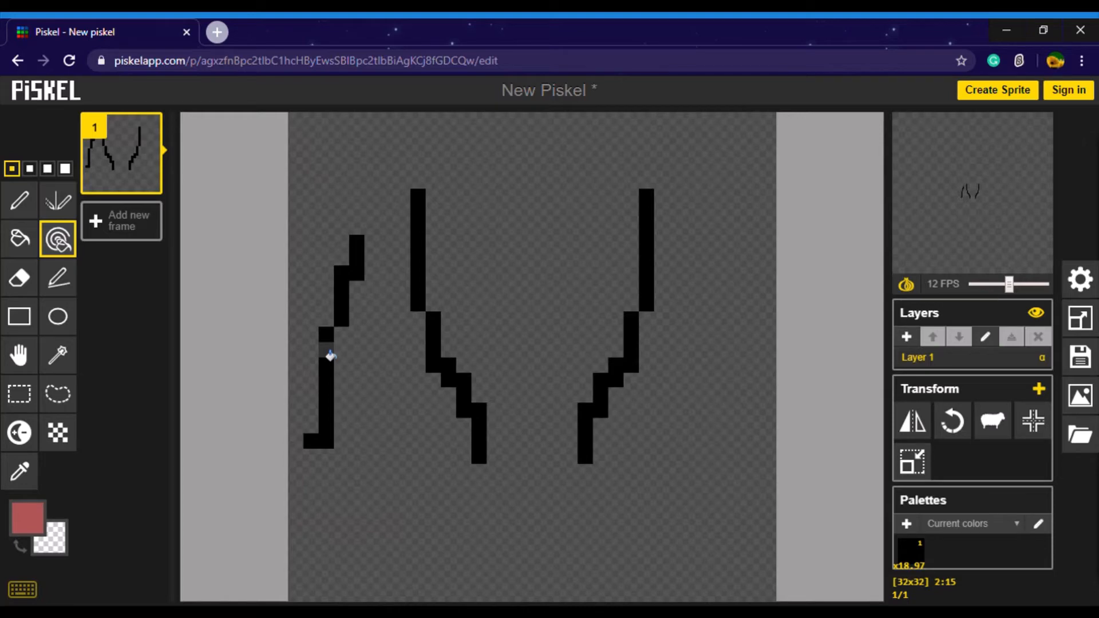
click(331, 355)
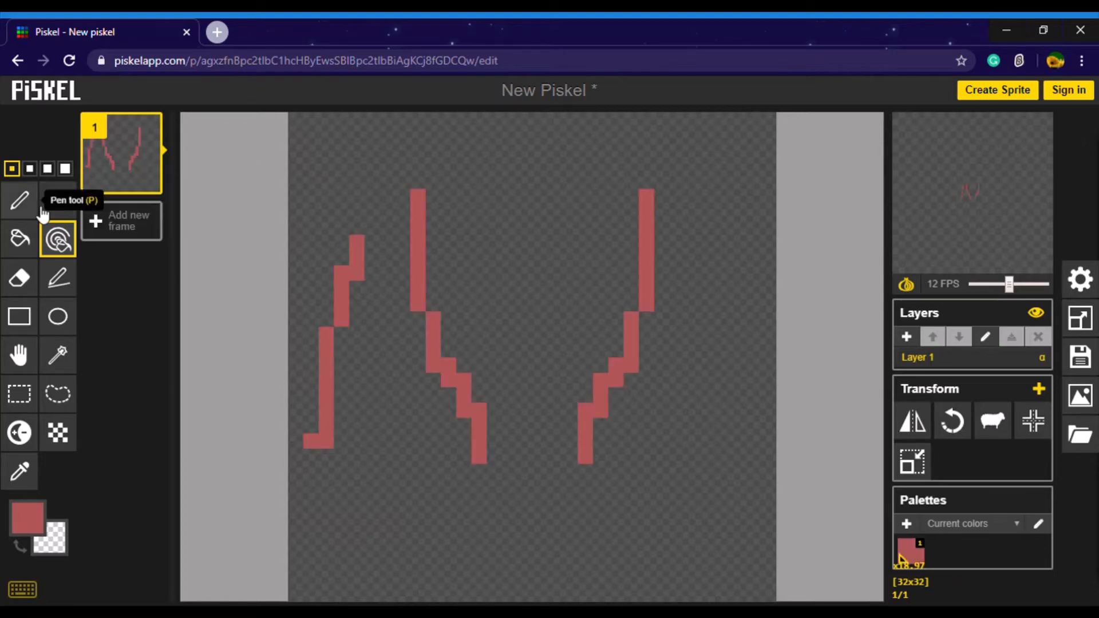
Set the primary color back to black and erase a gap in the upper part of the left mirrored stroke
click(19, 201)
click(27, 518)
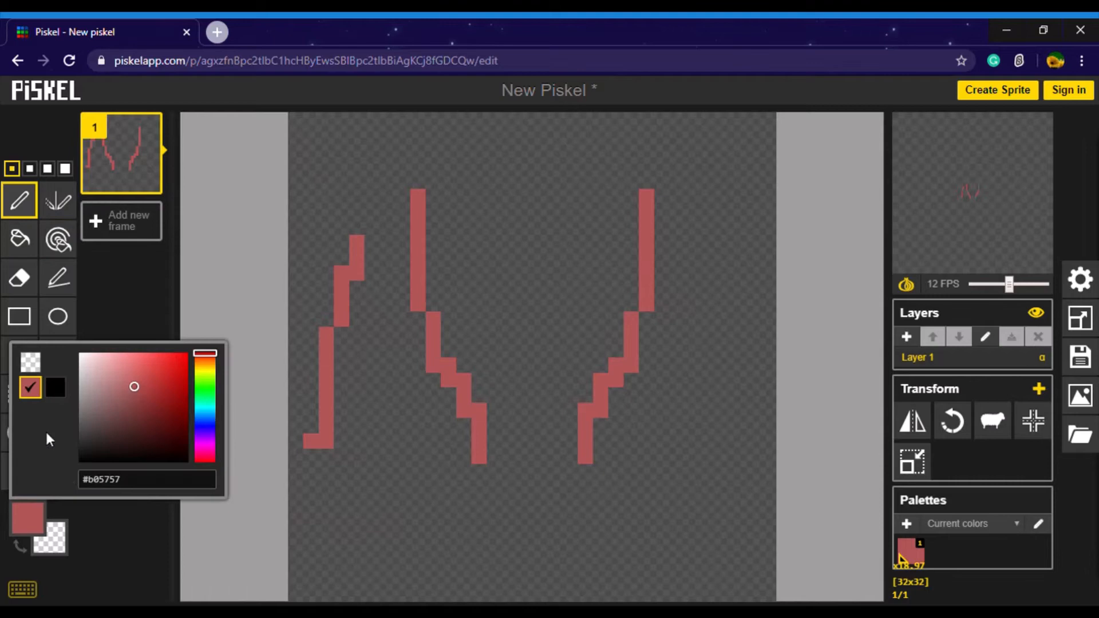
click(55, 391)
click(19, 278)
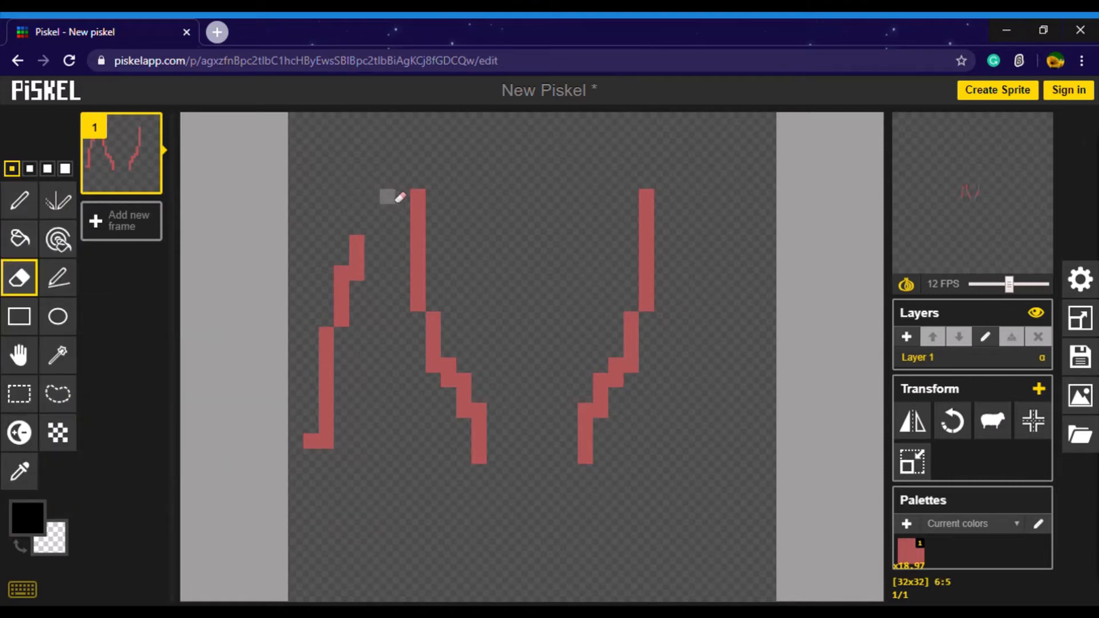
drag(418, 226, 418, 246)
Draw a straight black vertical line near the canvas center with the Stroke tool and a rectangle outline in the lower-left area
click(57, 278)
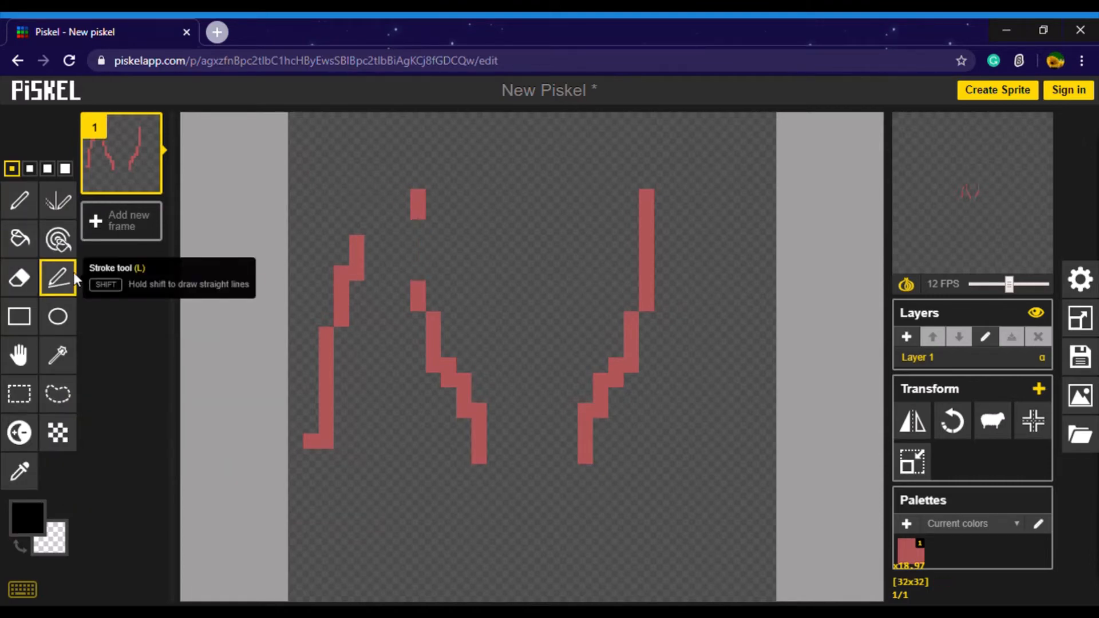
mouse_move(494, 183)
mouse_down()
mouse_move(513, 336)
mouse_move(545, 376)
mouse_move(498, 413)
mouse_move(469, 383)
mouse_move(393, 411)
mouse_move(445, 400)
mouse_move(525, 474)
mouse_move(499, 489)
mouse_move(496, 474)
mouse_up()
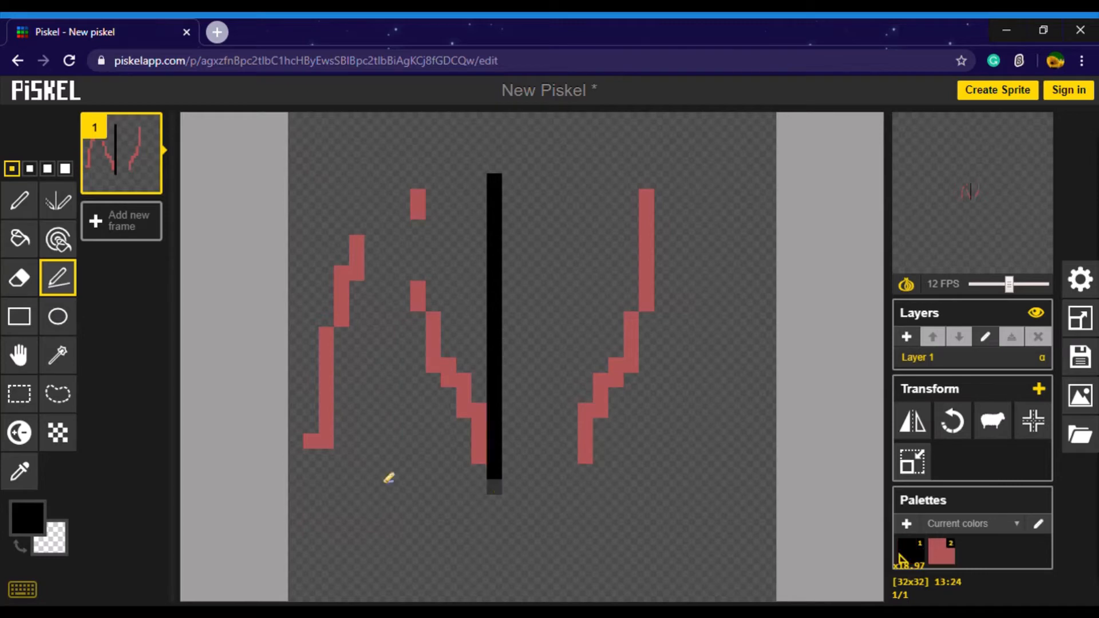
click(19, 317)
mouse_move(314, 363)
mouse_down()
mouse_move(425, 464)
mouse_move(436, 491)
mouse_up()
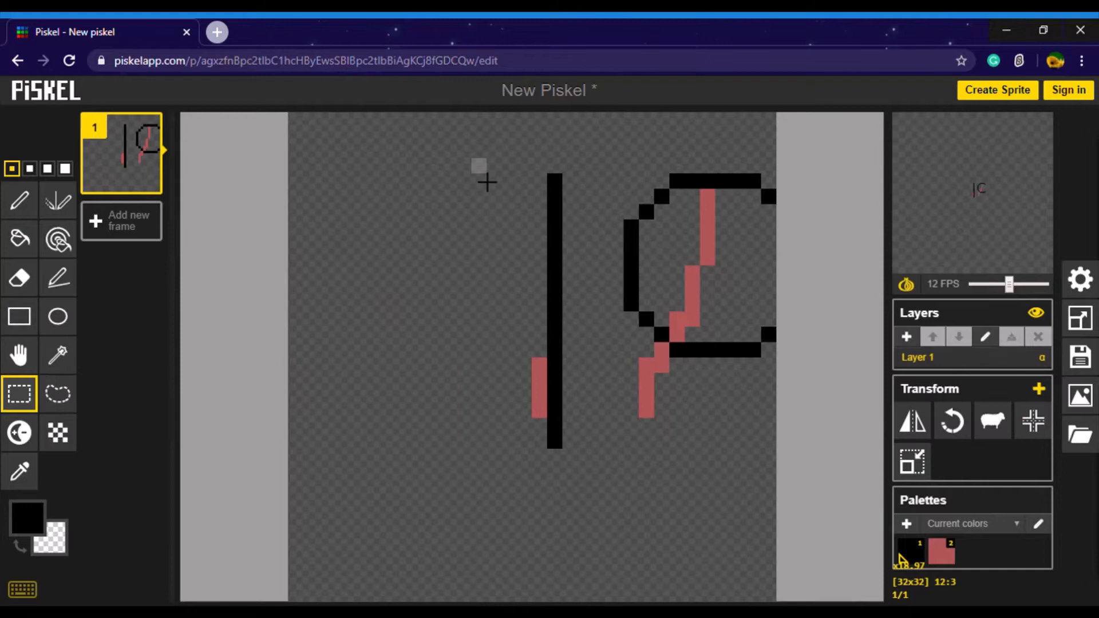
Move the drawing up and left with a rectangle selection, and shift the whole layer downward with the Move tool
drag(442, 158, 777, 540)
click(564, 436)
drag(564, 435, 412, 344)
click(446, 540)
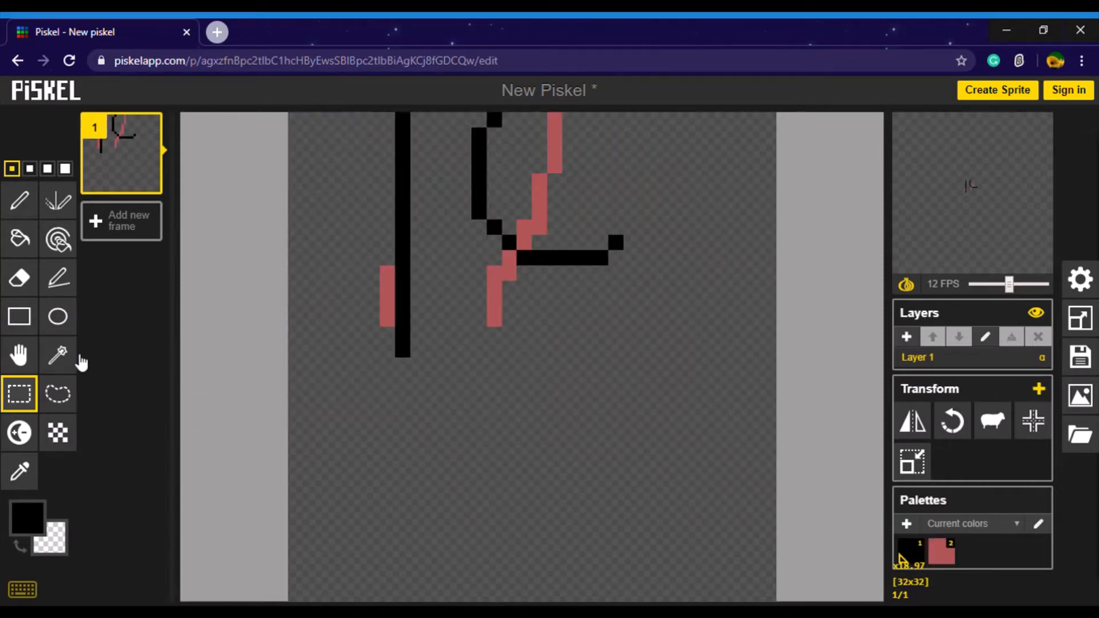
click(12, 357)
drag(674, 274, 659, 488)
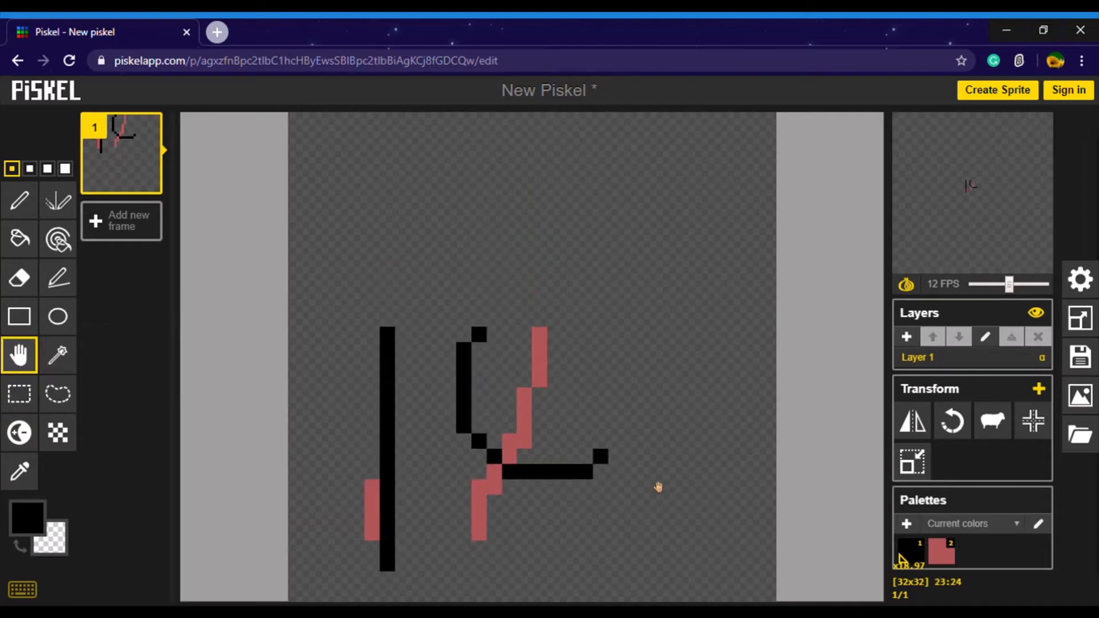
Draw a wide black rectangle above the existing strokes and fill its interior with black
click(19, 432)
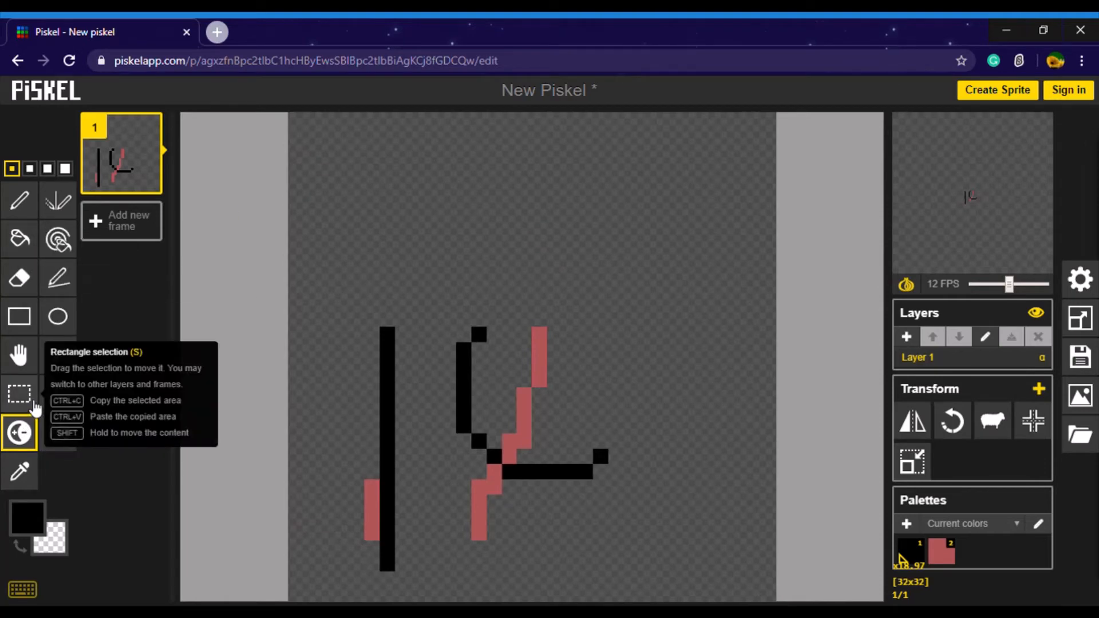
click(25, 329)
drag(401, 164, 661, 304)
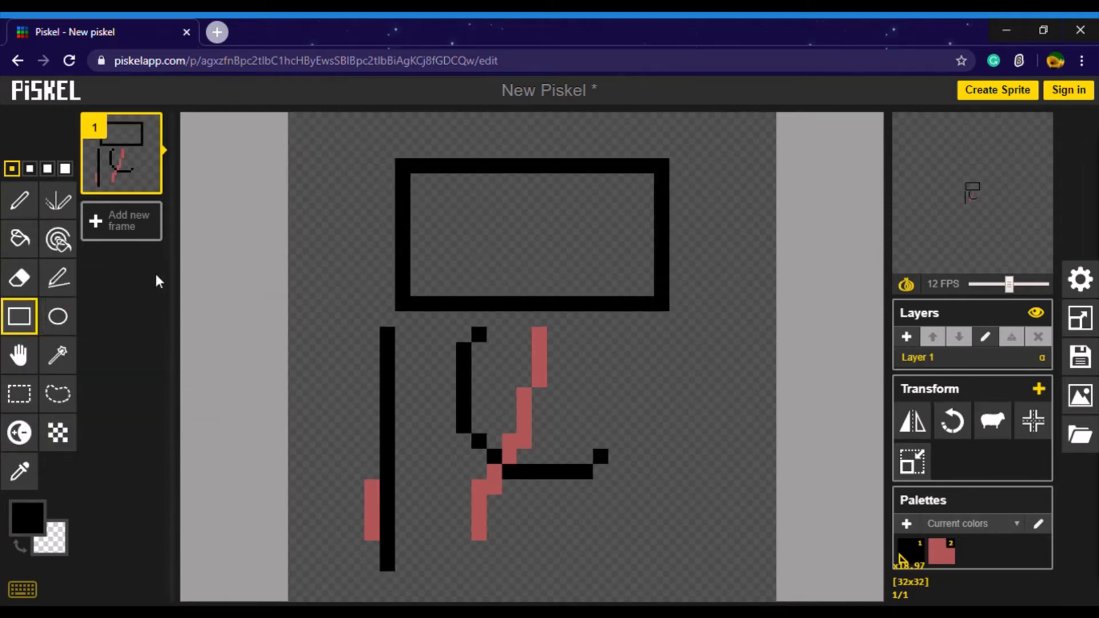
click(26, 242)
click(532, 256)
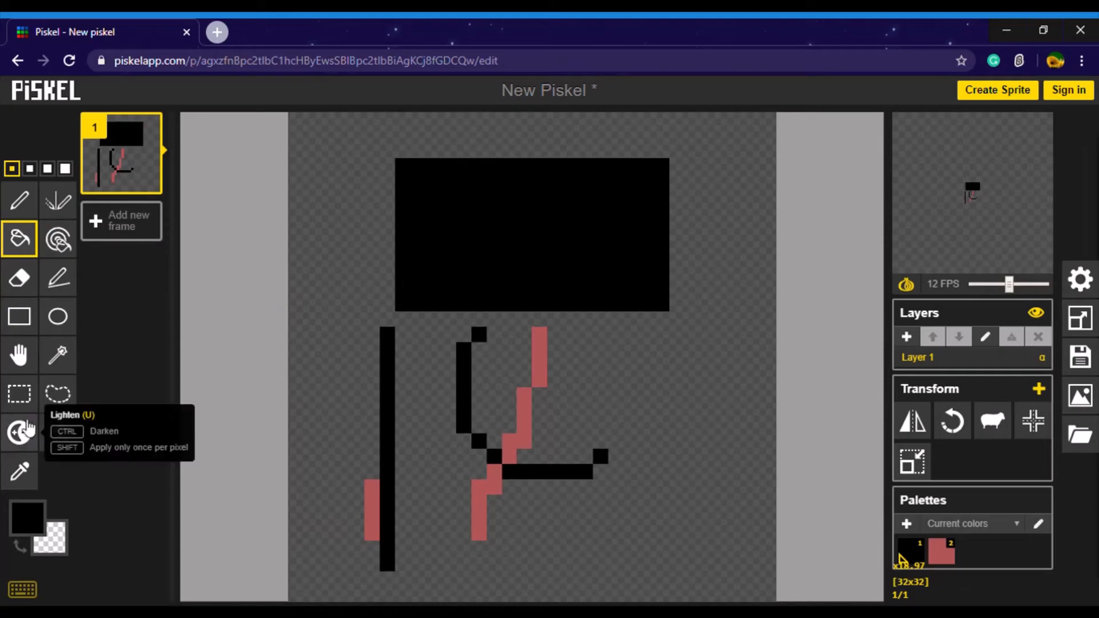
Lighten a horizontal row of pixels along the upper part of the filled black rectangle
click(19, 436)
click(435, 245)
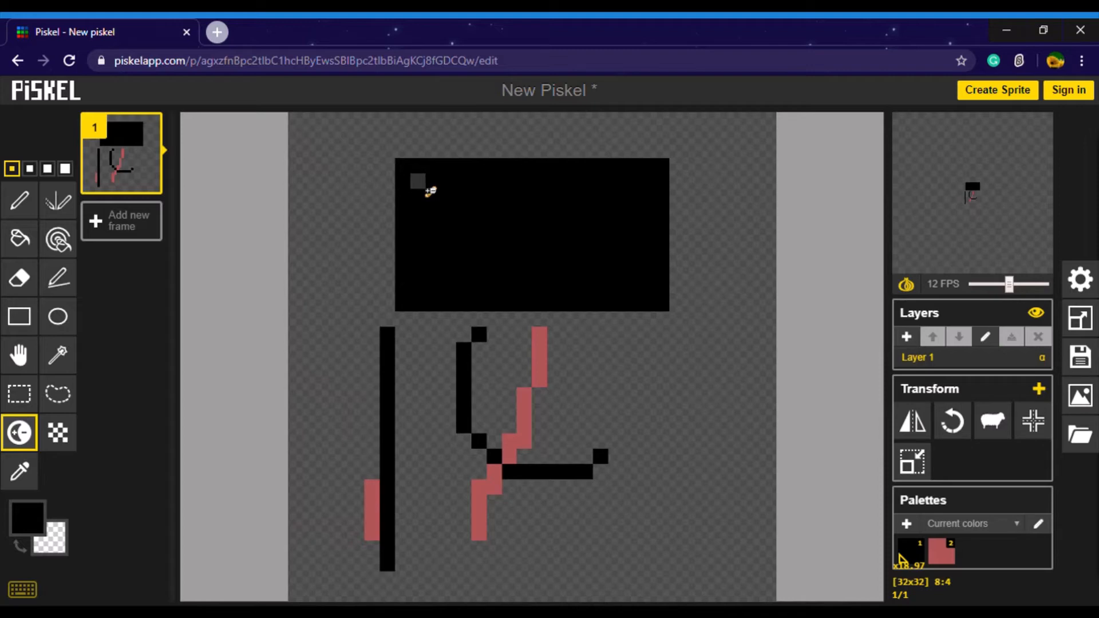
mouse_move(460, 191)
mouse_down()
mouse_move(567, 196)
mouse_move(626, 206)
mouse_up()
click(480, 286)
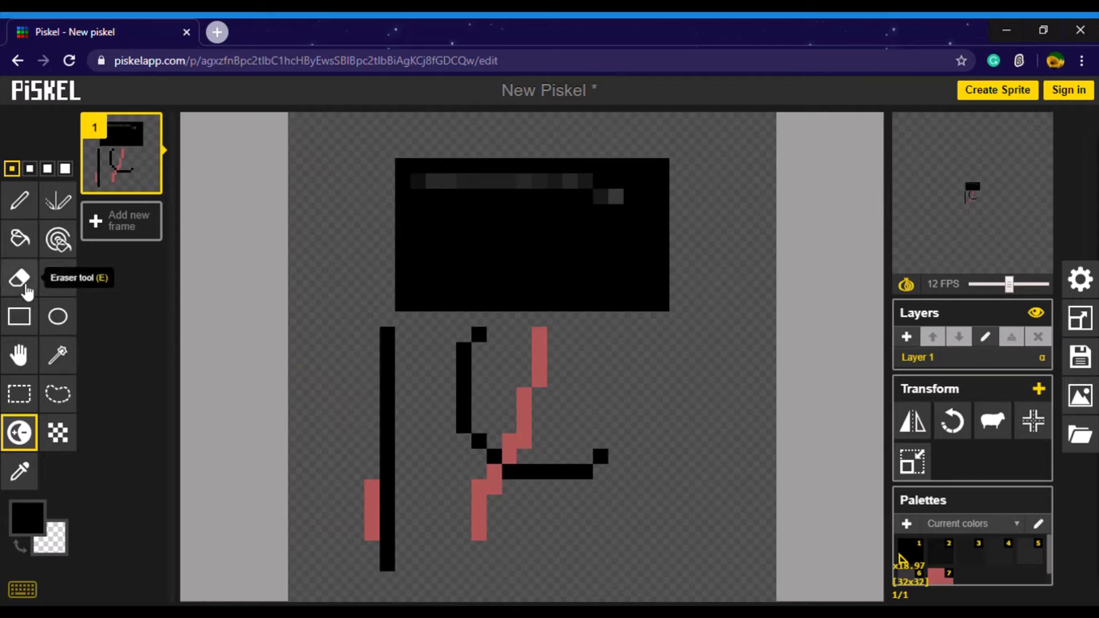
Set the primary color to light red and fill the large black rectangle with it using the Paint bucket tool
click(20, 239)
click(27, 518)
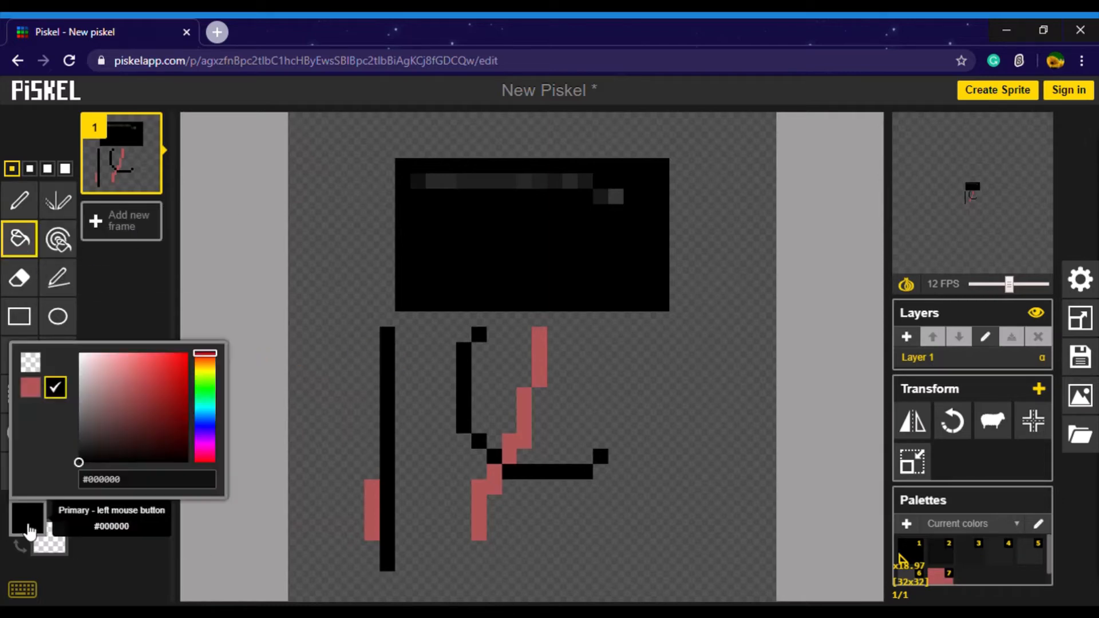
drag(89, 468, 160, 363)
click(106, 579)
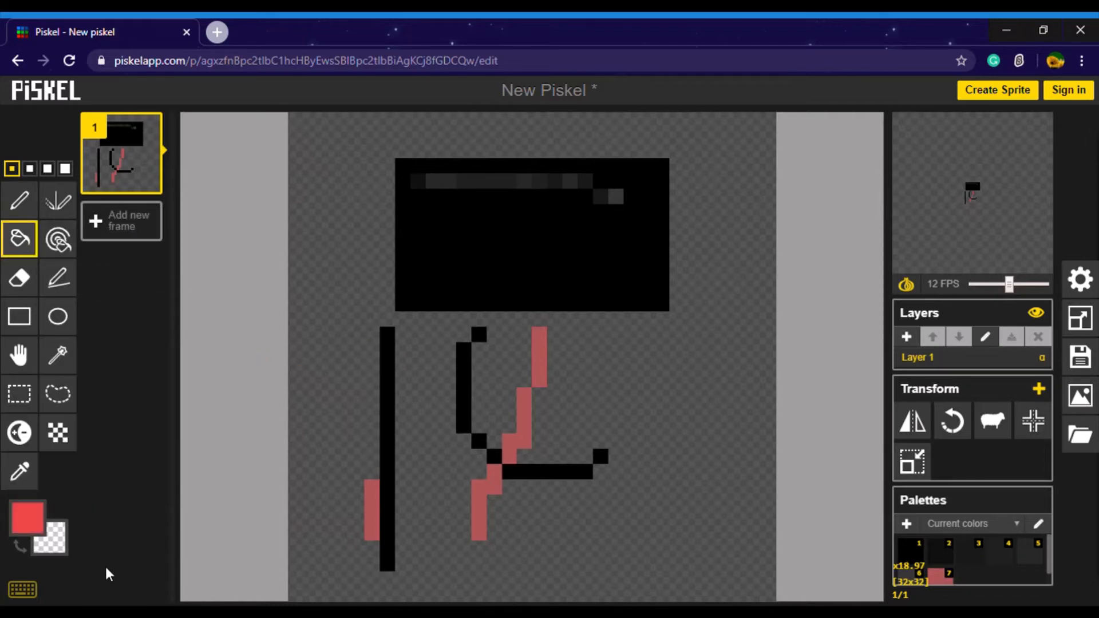
click(505, 308)
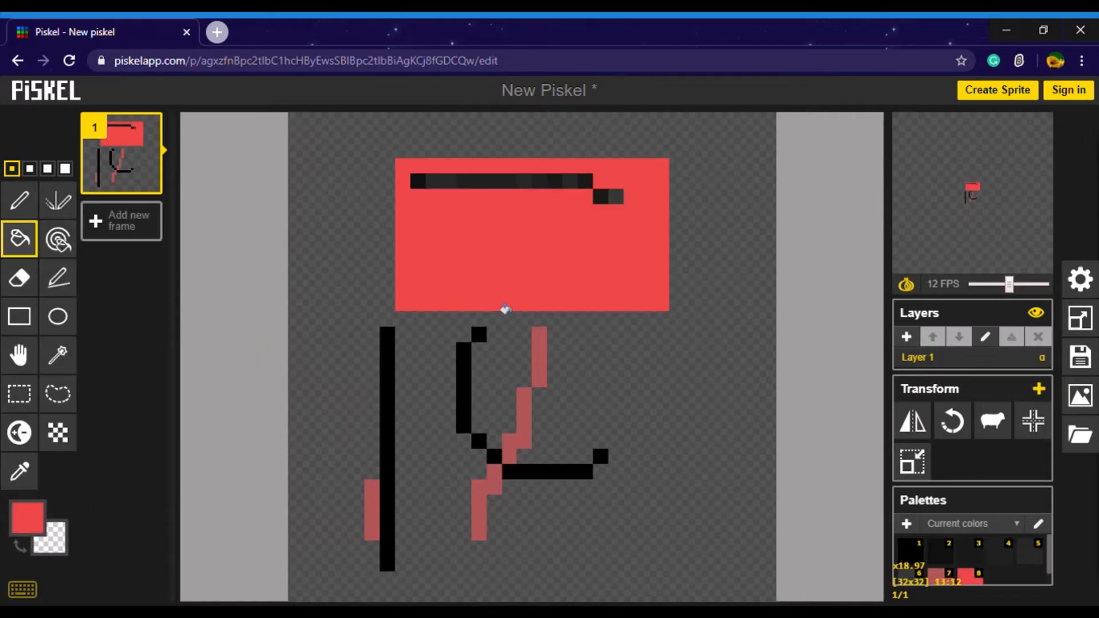
Lighten a row of pixels across the middle of the red rectangle and darken another row near its lower edge
click(19, 433)
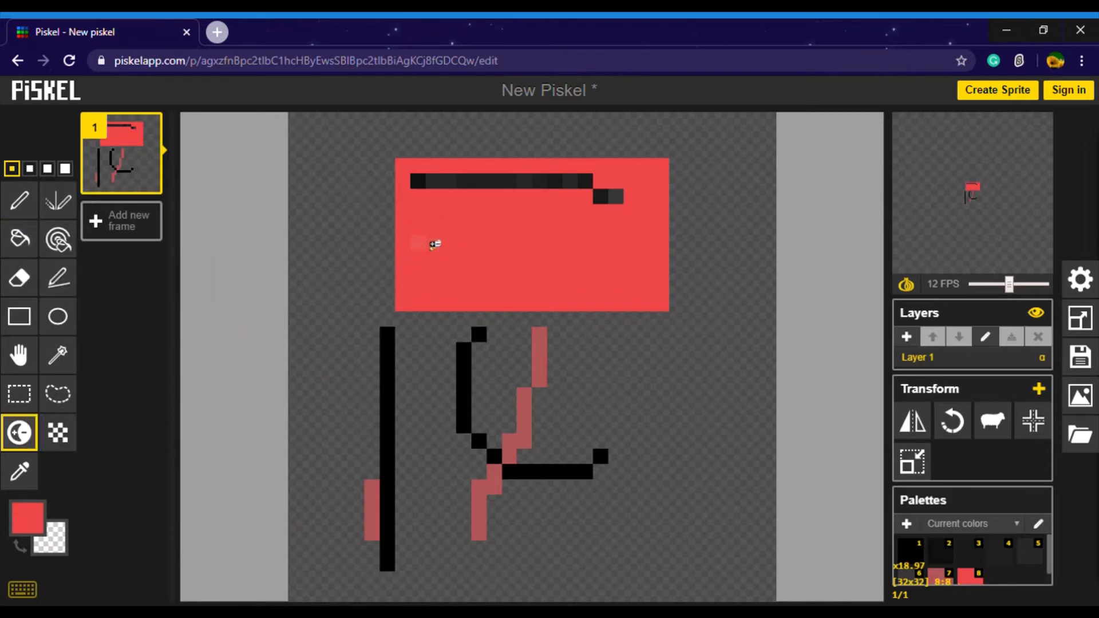
mouse_move(435, 244)
mouse_down()
mouse_move(594, 245)
mouse_move(663, 229)
mouse_up()
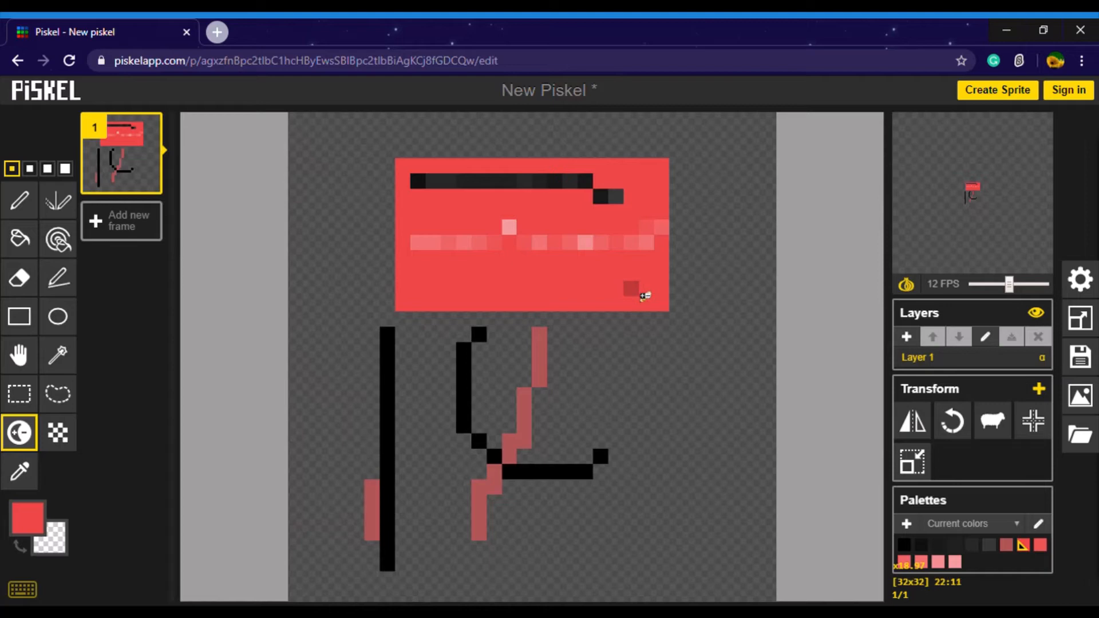
mouse_move(644, 295)
mouse_down()
mouse_move(535, 282)
mouse_move(438, 287)
mouse_up()
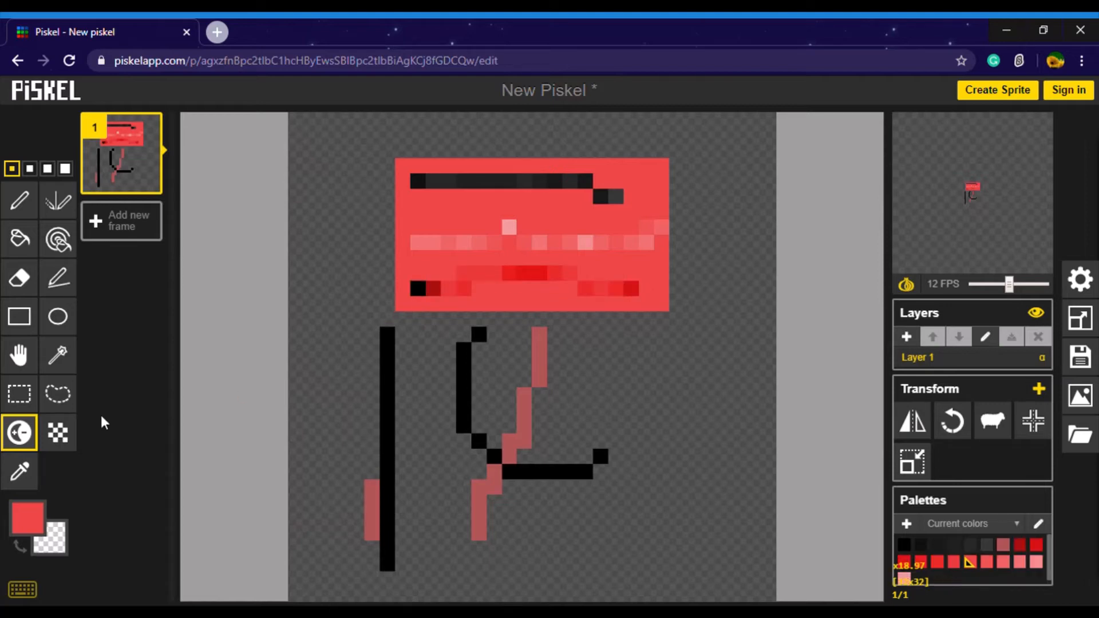
Select the Color picker tool and set the animation preview speed to 15 FPS
click(19, 472)
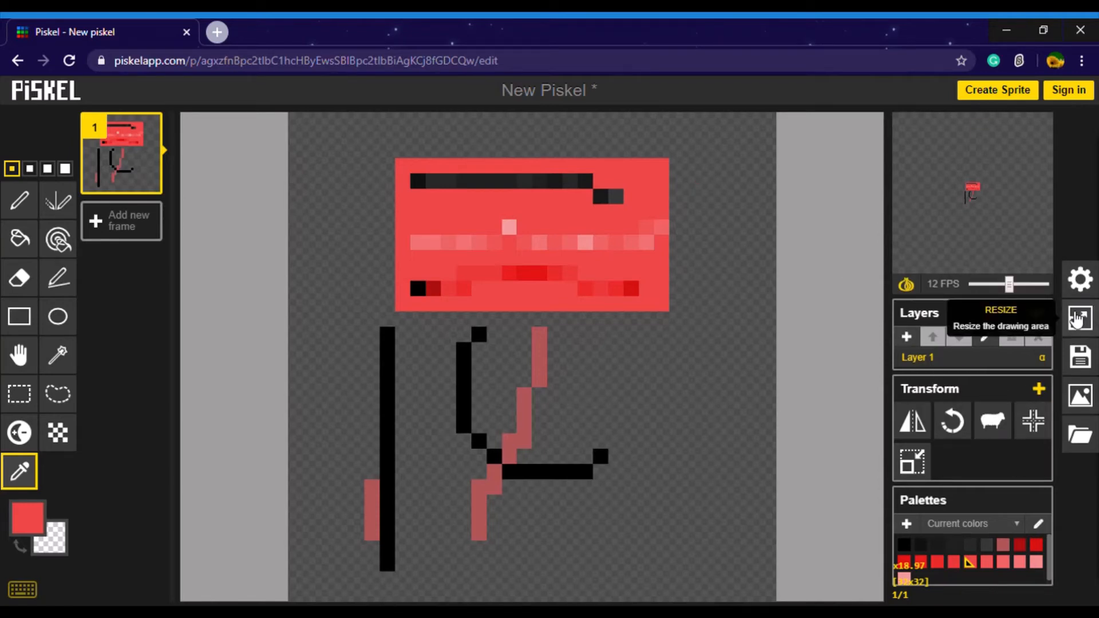
mouse_move(1008, 285)
mouse_down()
mouse_move(982, 292)
mouse_move(1015, 287)
mouse_up()
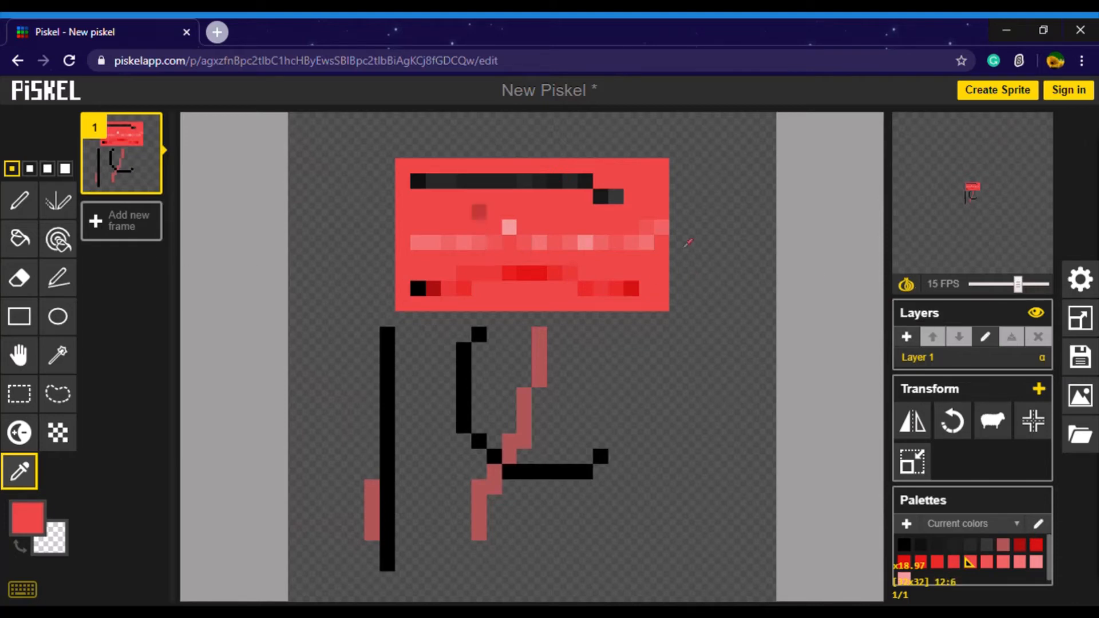
click(906, 285)
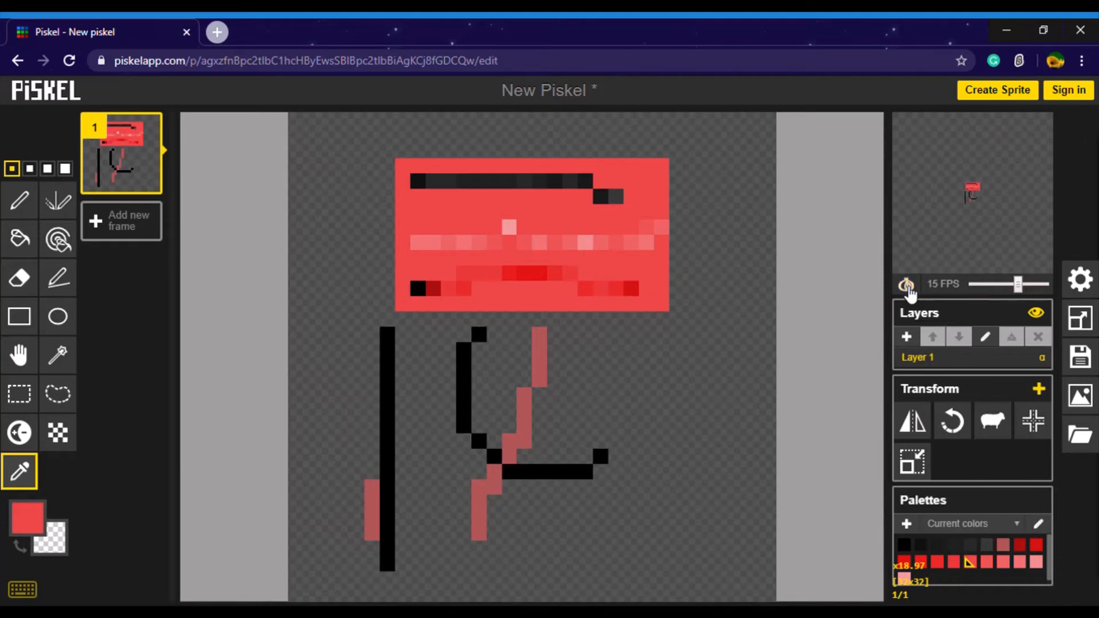
Add a blank second frame and reselect the first frame
click(114, 222)
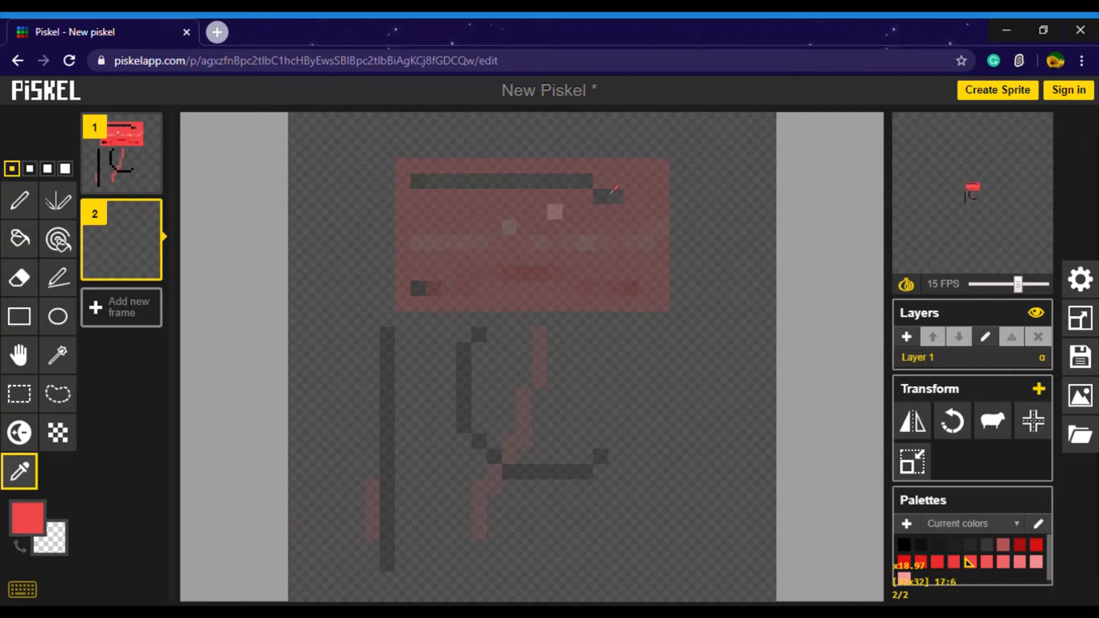
click(118, 153)
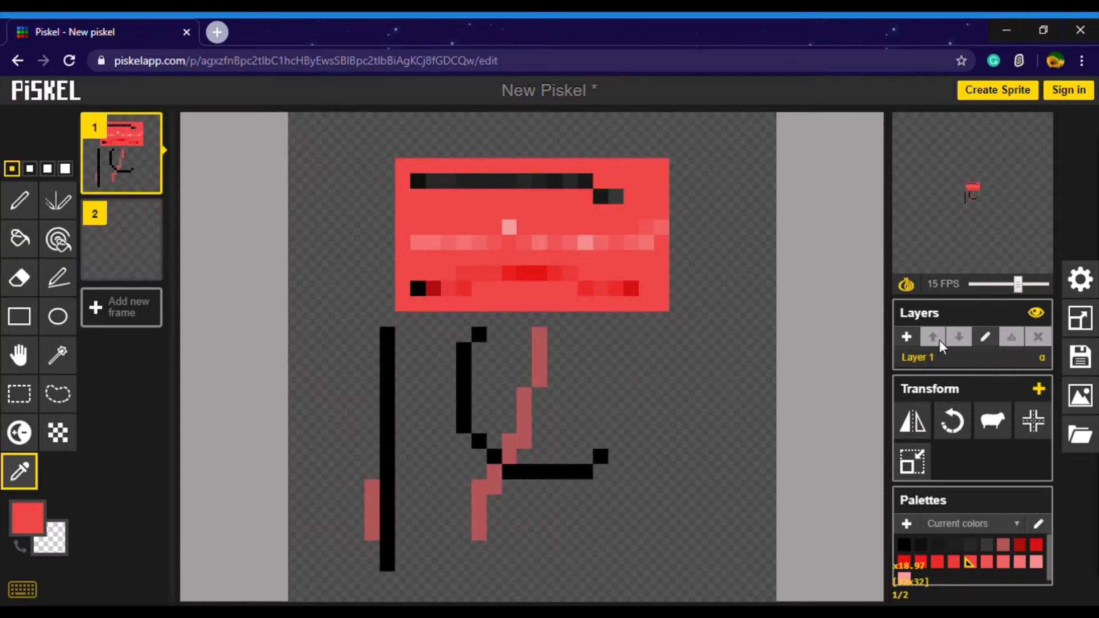
Add three new layers above Layer 1
click(907, 336)
click(908, 337)
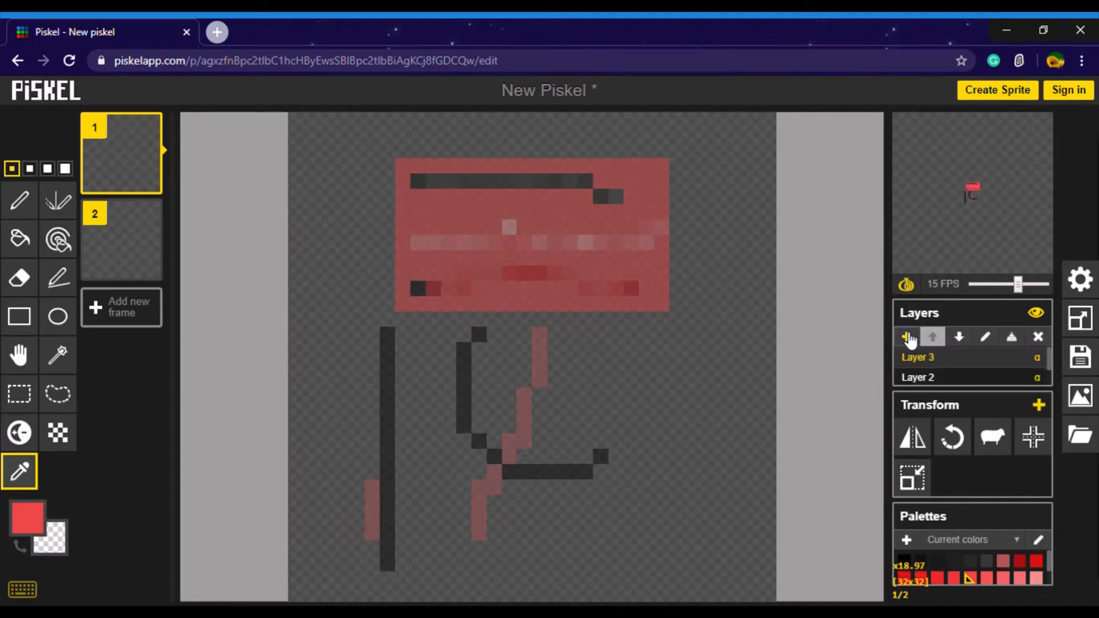
click(908, 338)
scroll(1046, 353, down, 2)
click(923, 452)
Try each canvas background pattern in the settings, ending on the dark one, and inspect the layer opacity and maximum FPS options
click(1080, 280)
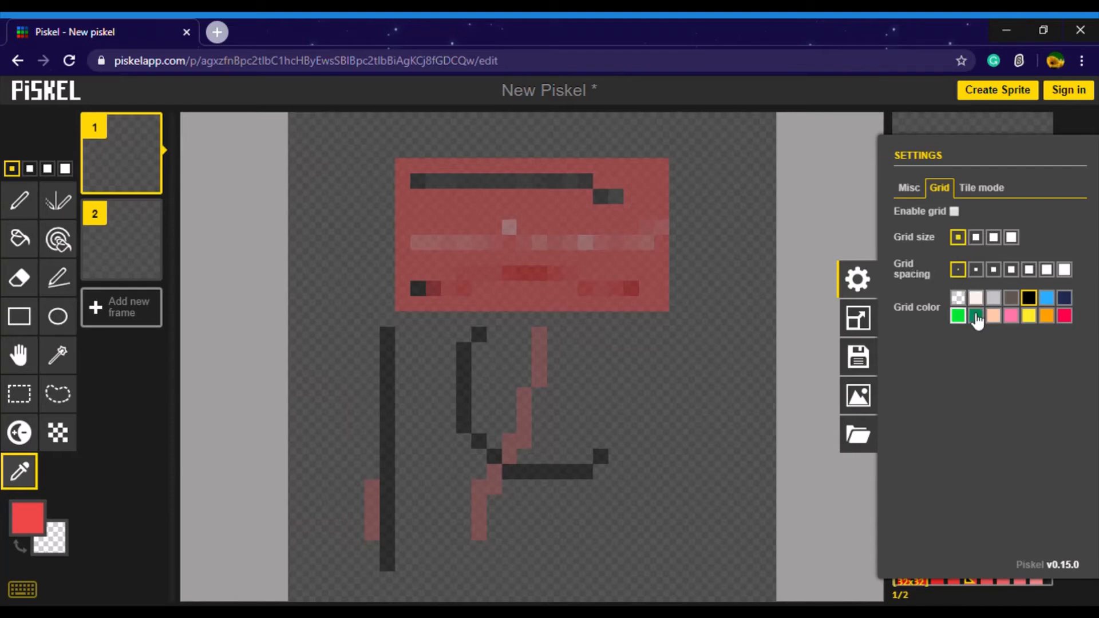
click(909, 187)
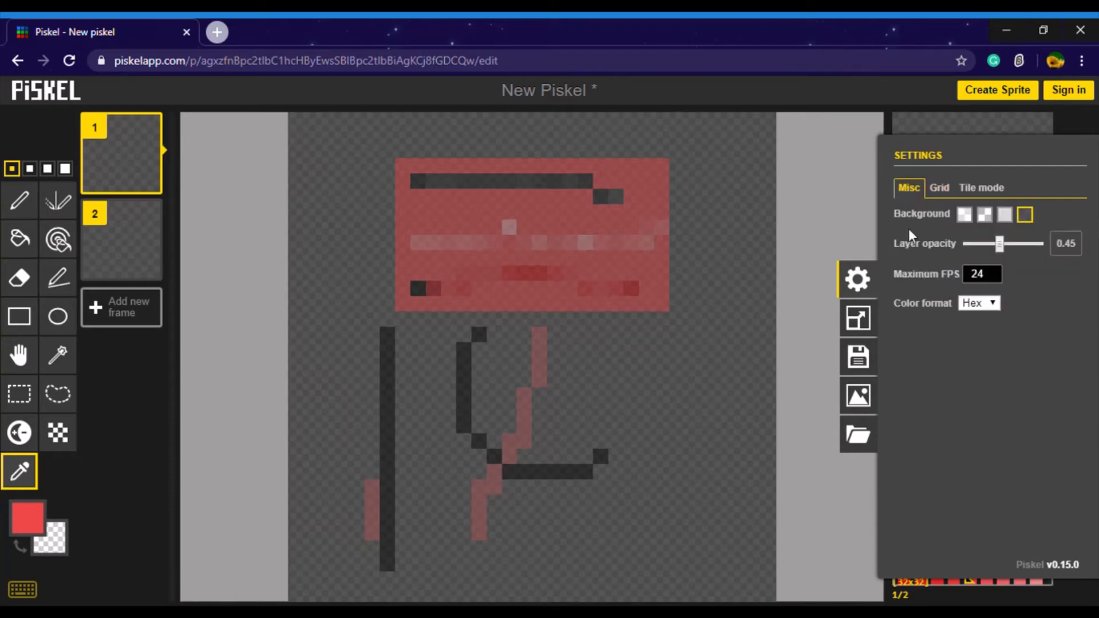
click(967, 217)
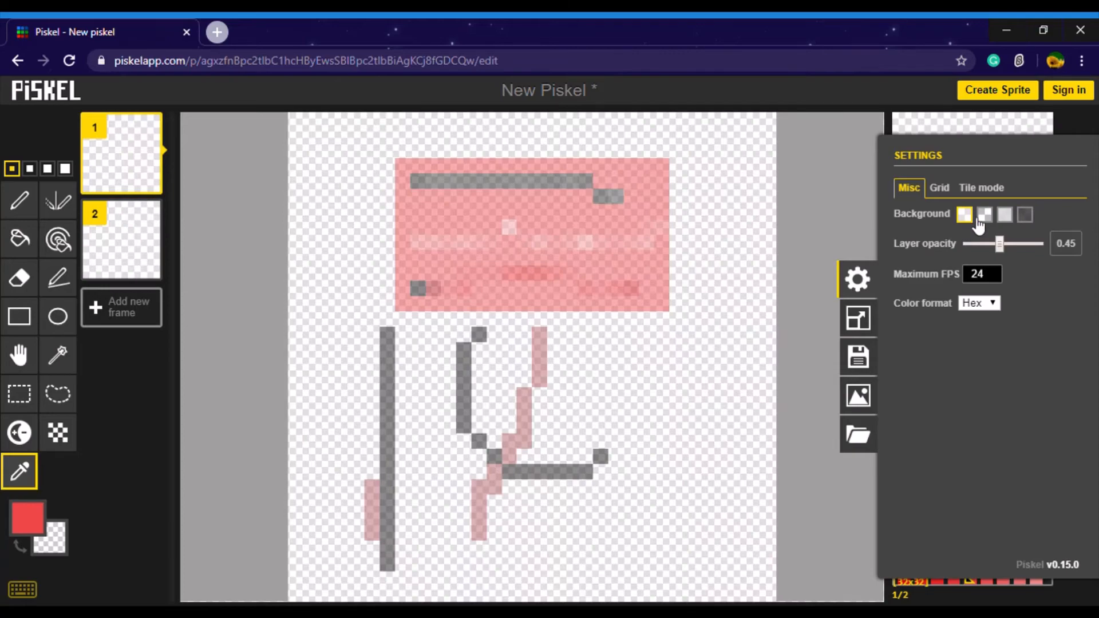
click(982, 217)
click(1007, 216)
click(1026, 217)
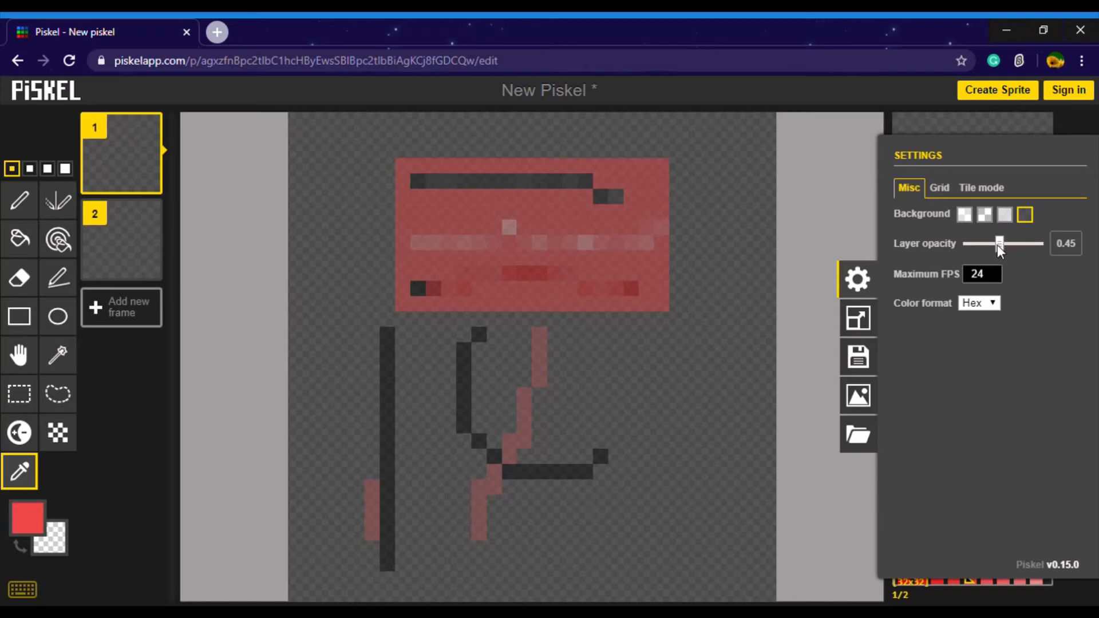
mouse_move(1002, 245)
mouse_down()
mouse_move(1042, 241)
mouse_move(1005, 243)
mouse_up()
drag(997, 284, 957, 284)
Resize the canvas to a height of 64 px, keeping the 32 px width, with the aspect ratio unlocked
click(858, 319)
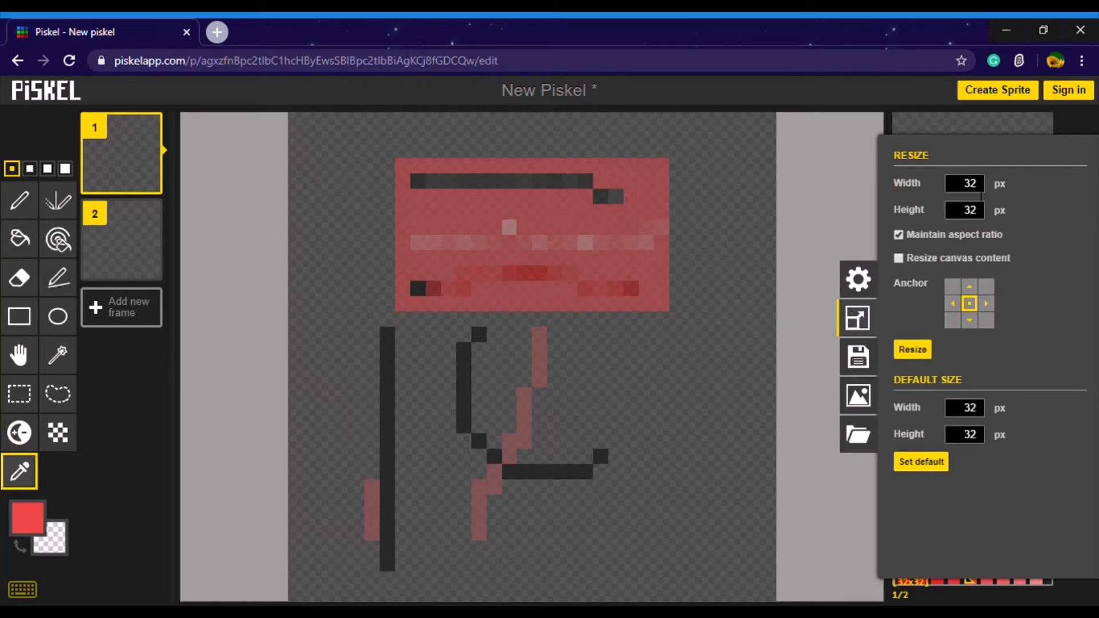
drag(979, 188, 919, 189)
click(1068, 231)
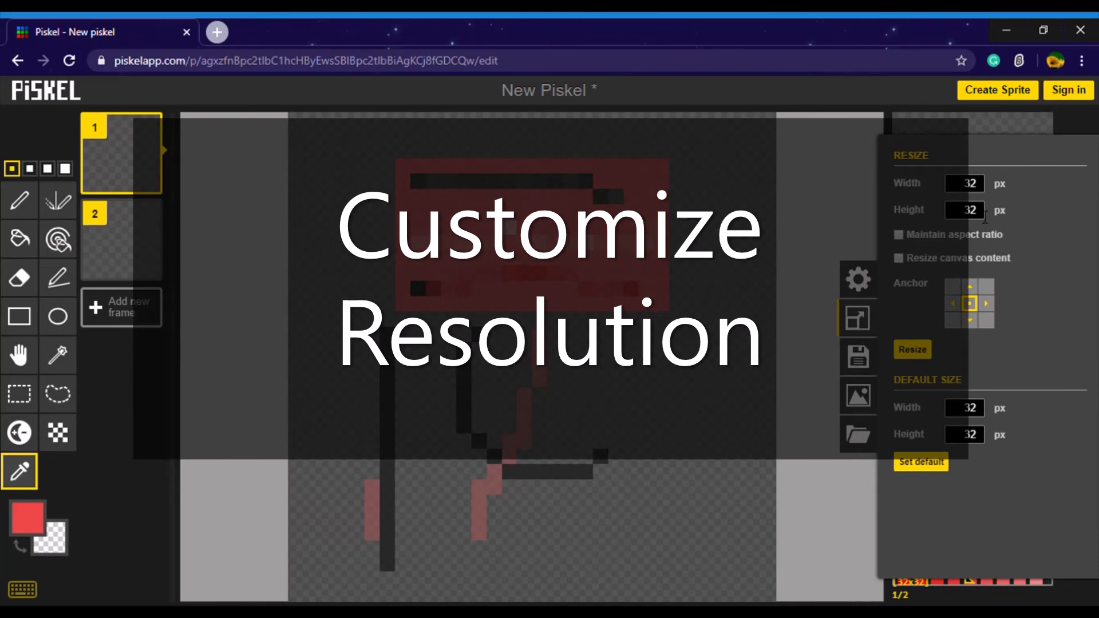
drag(986, 210, 924, 221)
text(64)
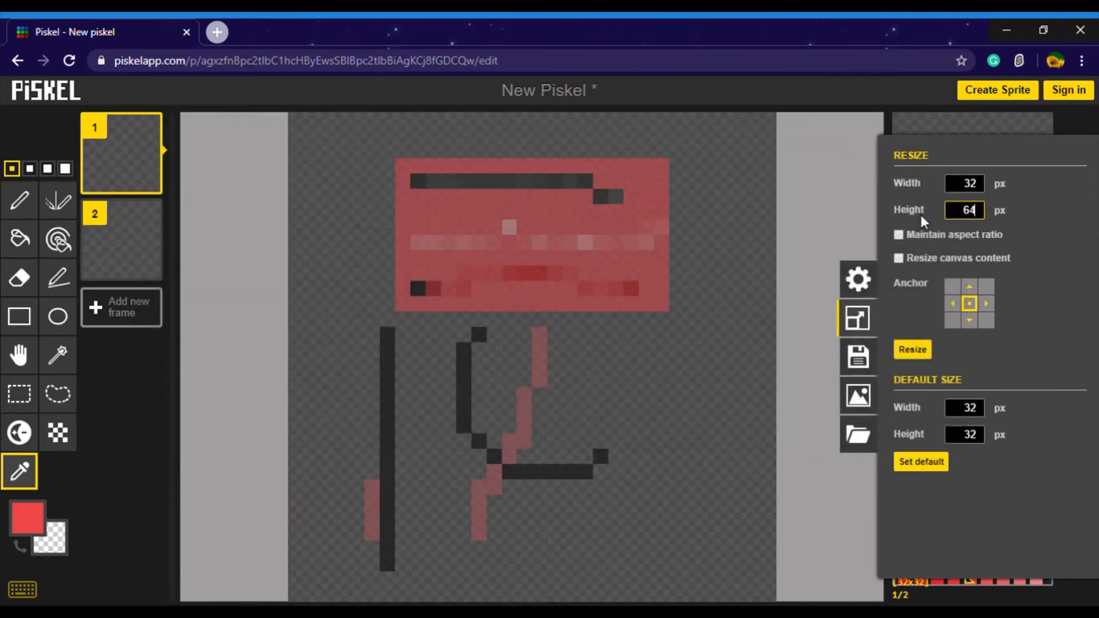
click(929, 358)
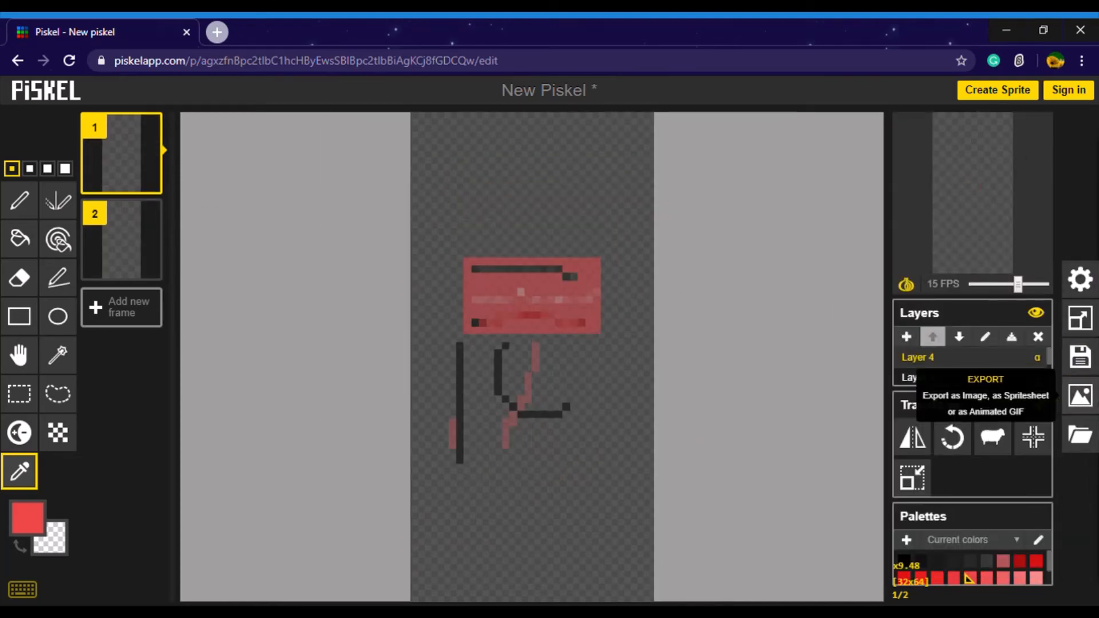
Review the sprite saving options and set the export scale to 27.0x
click(1081, 359)
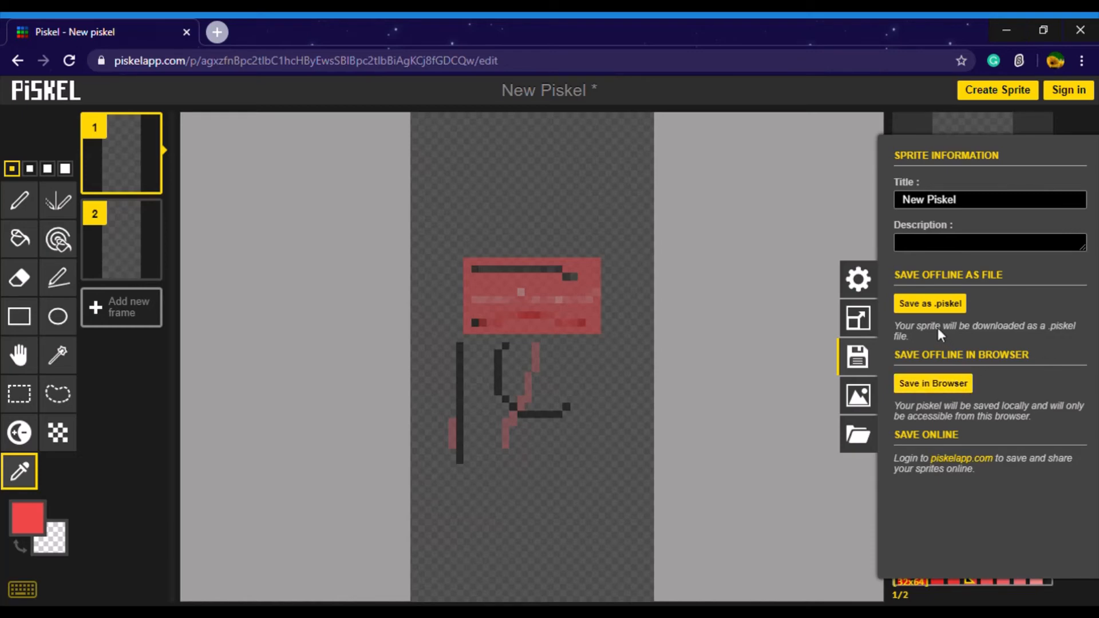
click(867, 394)
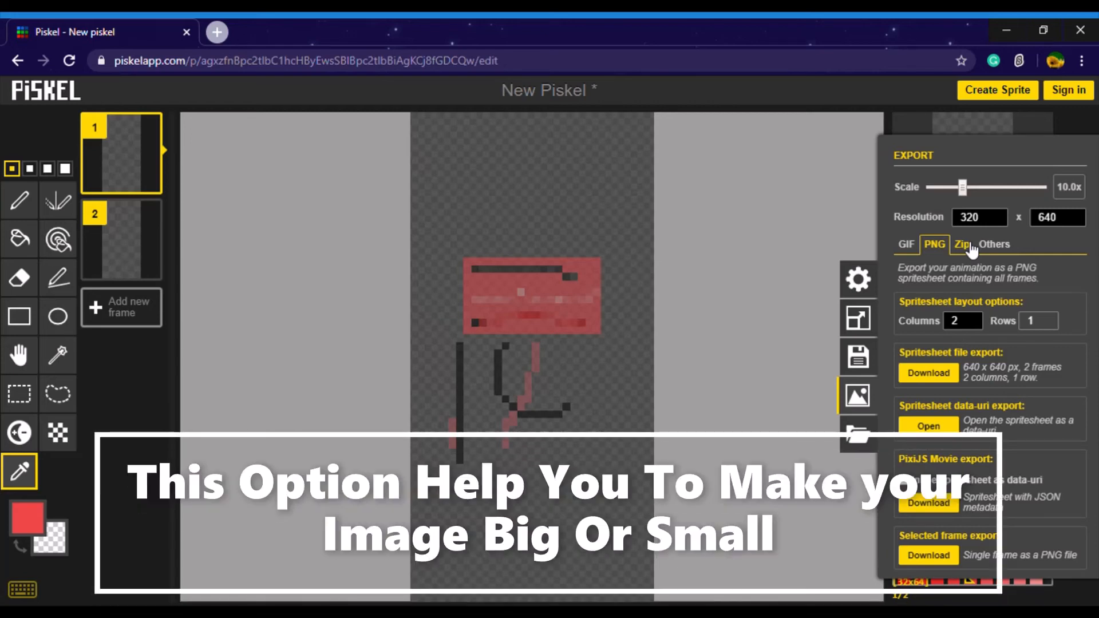
drag(965, 188, 1024, 187)
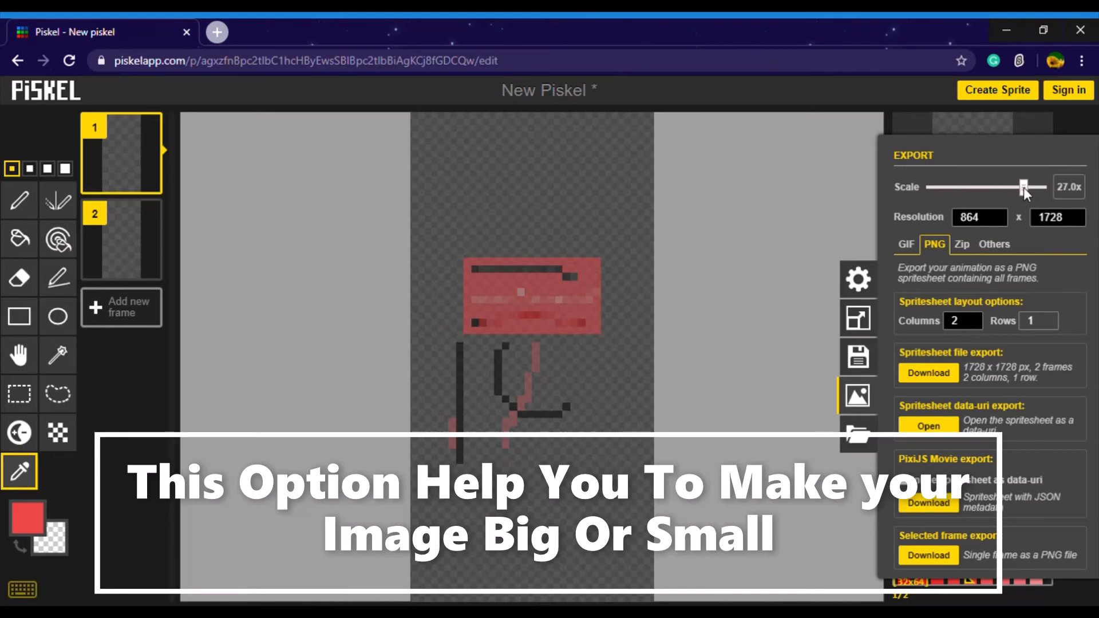
View the ZIP export options and try to edit the file name prefix
click(968, 247)
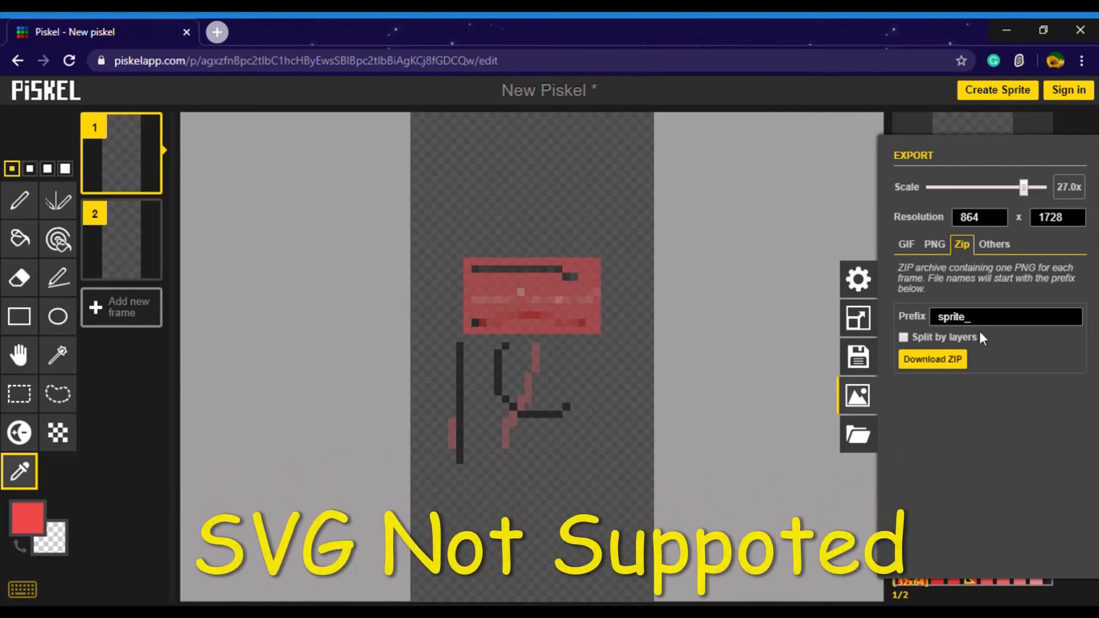
click(995, 320)
drag(995, 324, 863, 331)
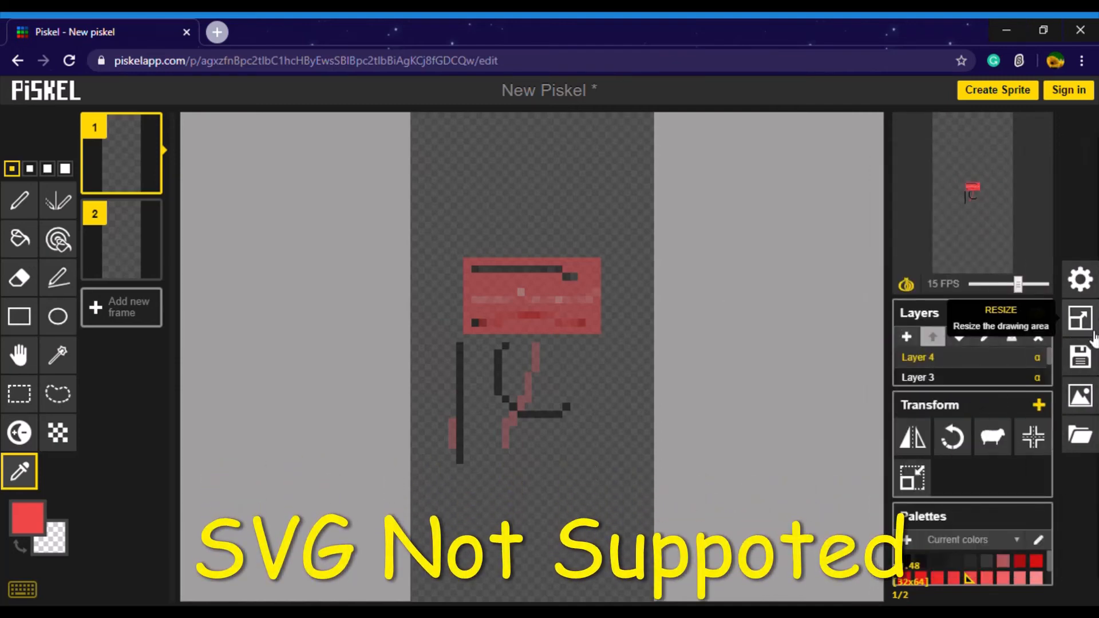
click(1080, 395)
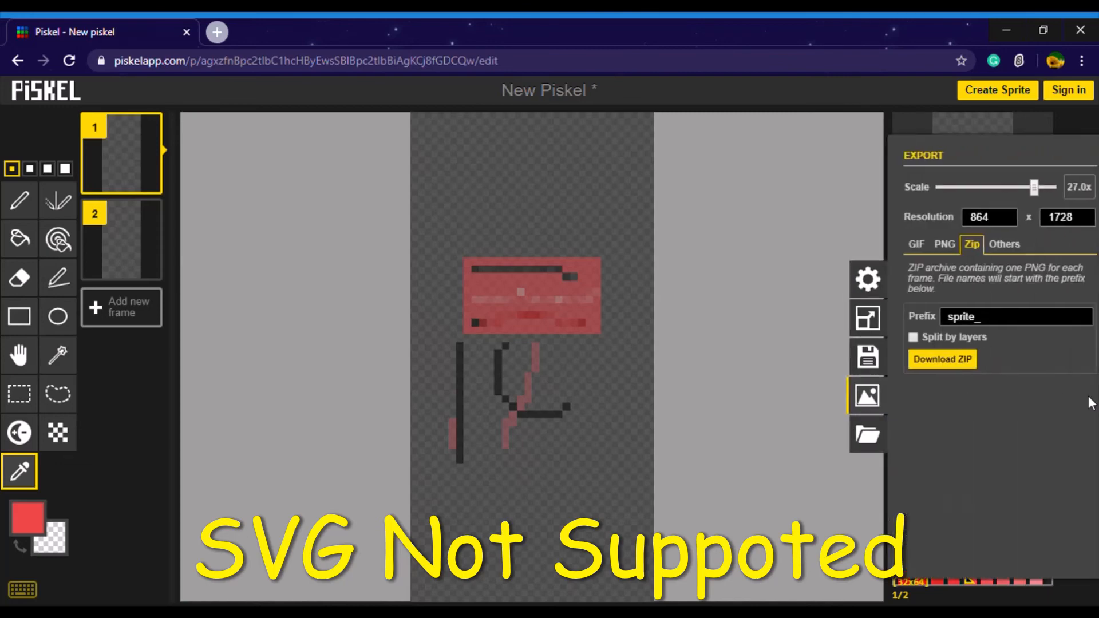
click(989, 322)
key(BackSpace)
key(BackSpace)
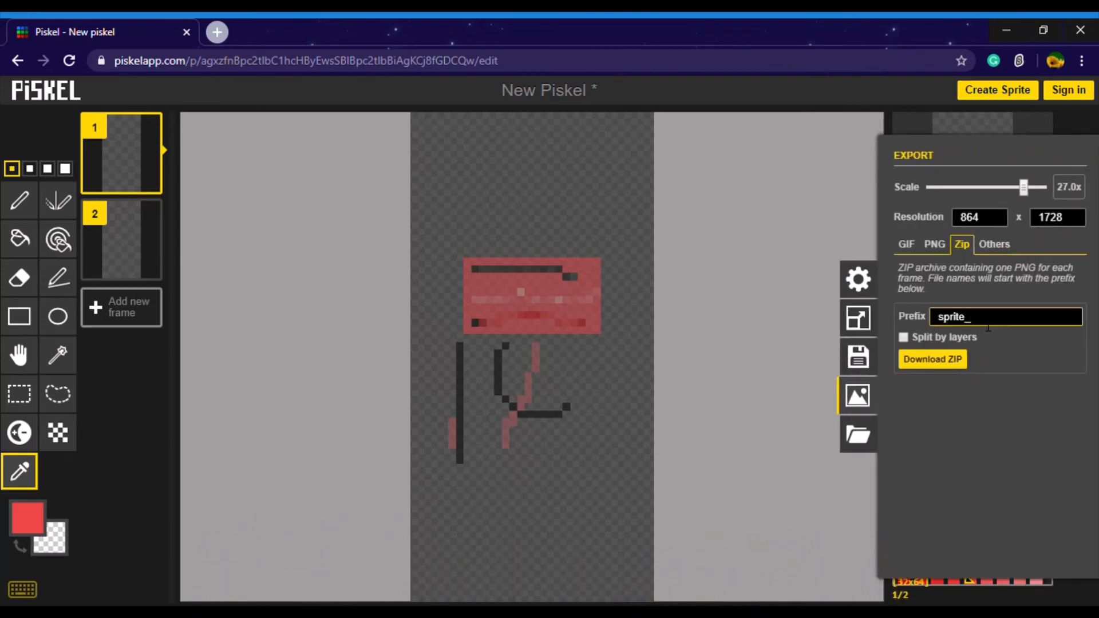
key(BackSpace)
key(BackSpace)
Review the PNG export options, toggle repeated looping for the GIF export, and view the options for loading sprites and images
click(935, 244)
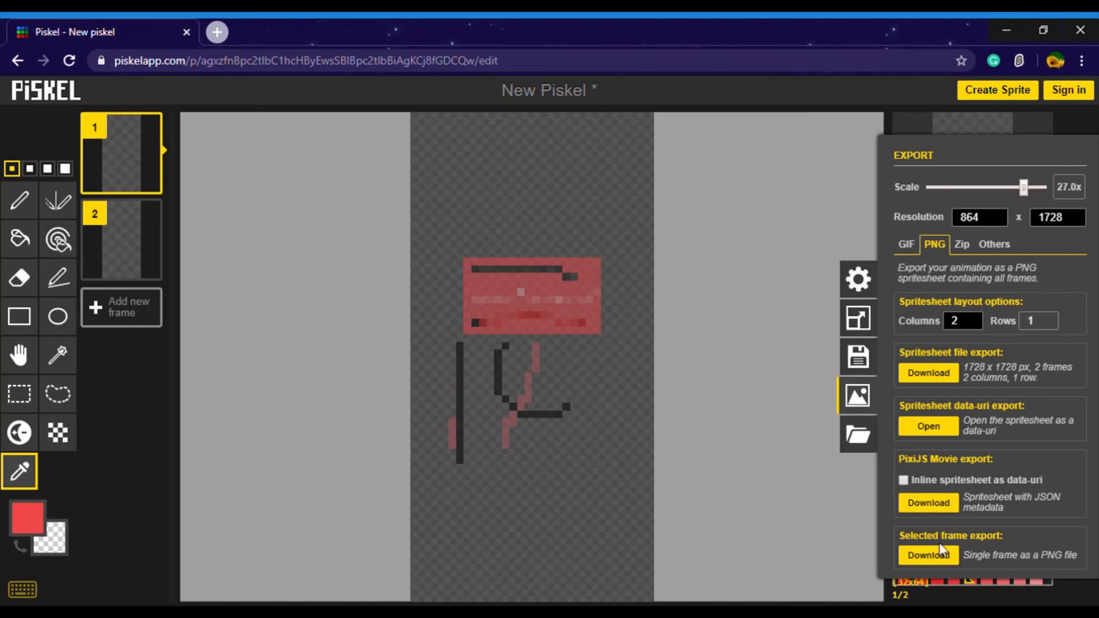
click(908, 260)
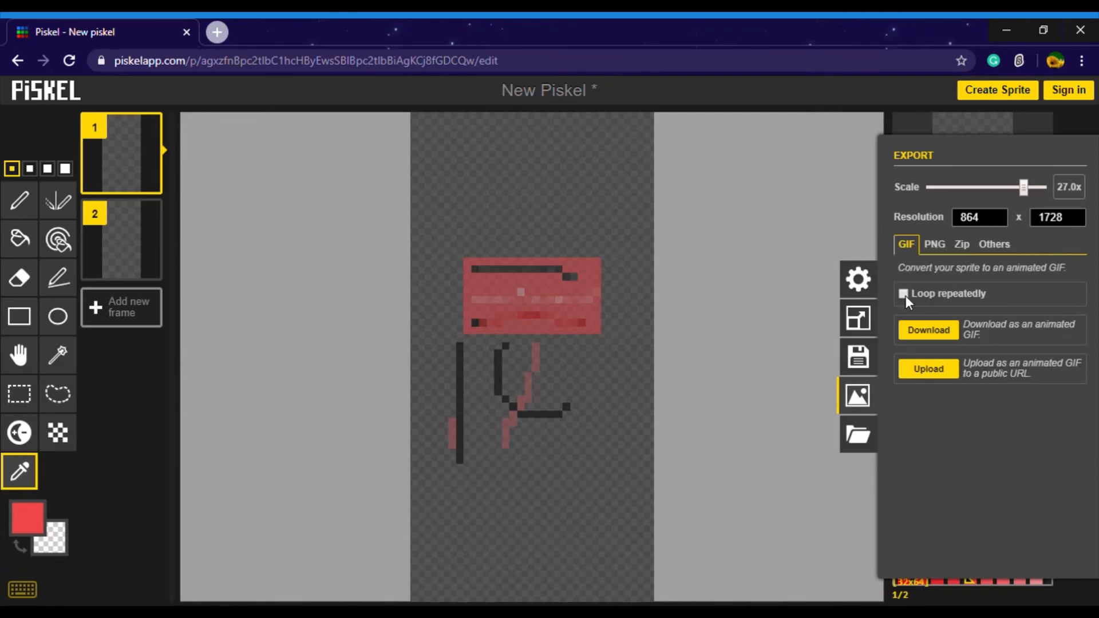
click(904, 294)
click(859, 438)
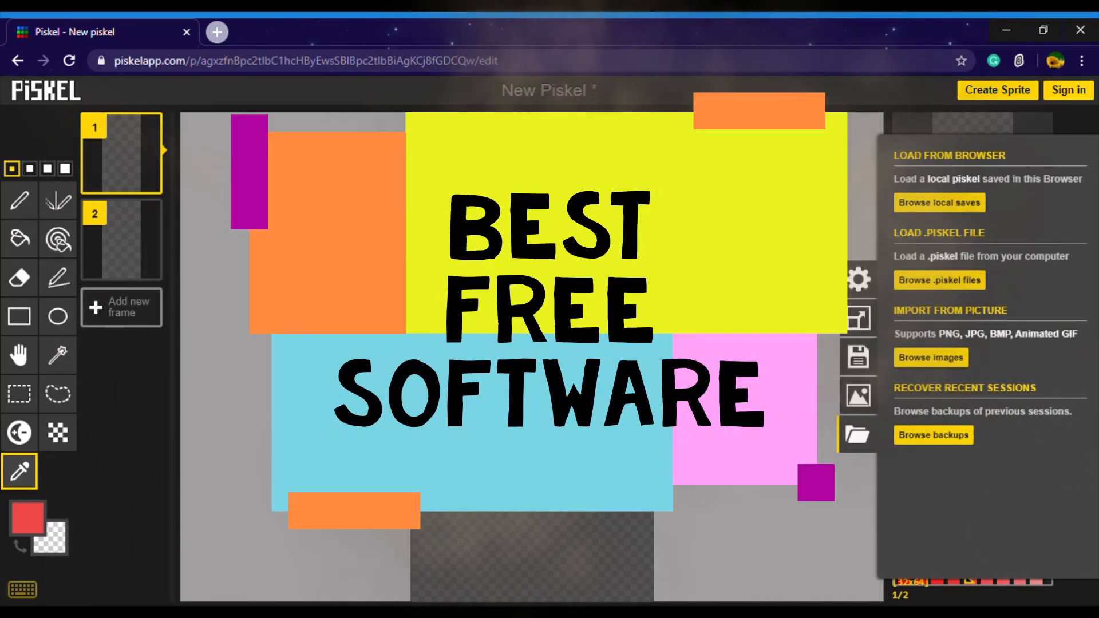
click(810, 355)
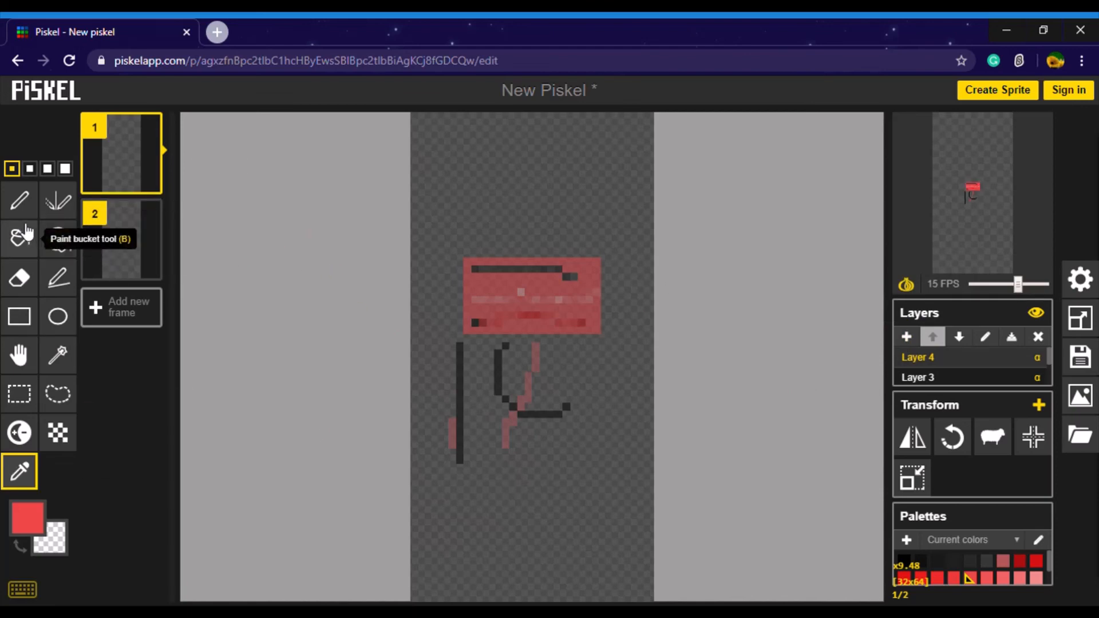
Draw a freehand red curve on Layer 1 with the Pen tool, from above the rectangle around the canvas's right side
click(20, 205)
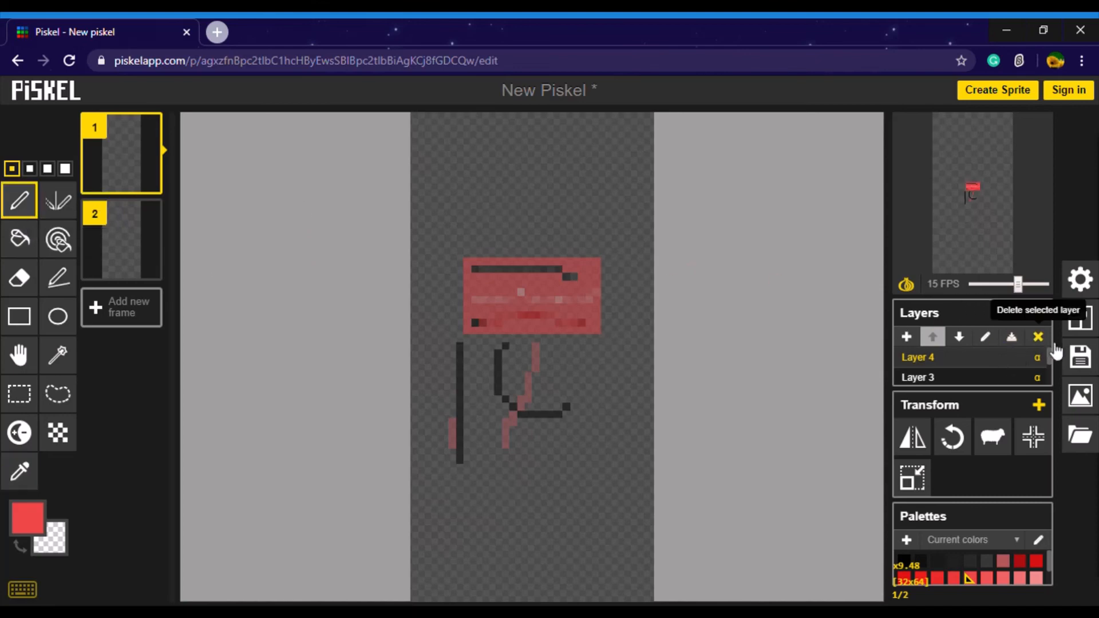
scroll(1047, 378, down, 2)
click(982, 375)
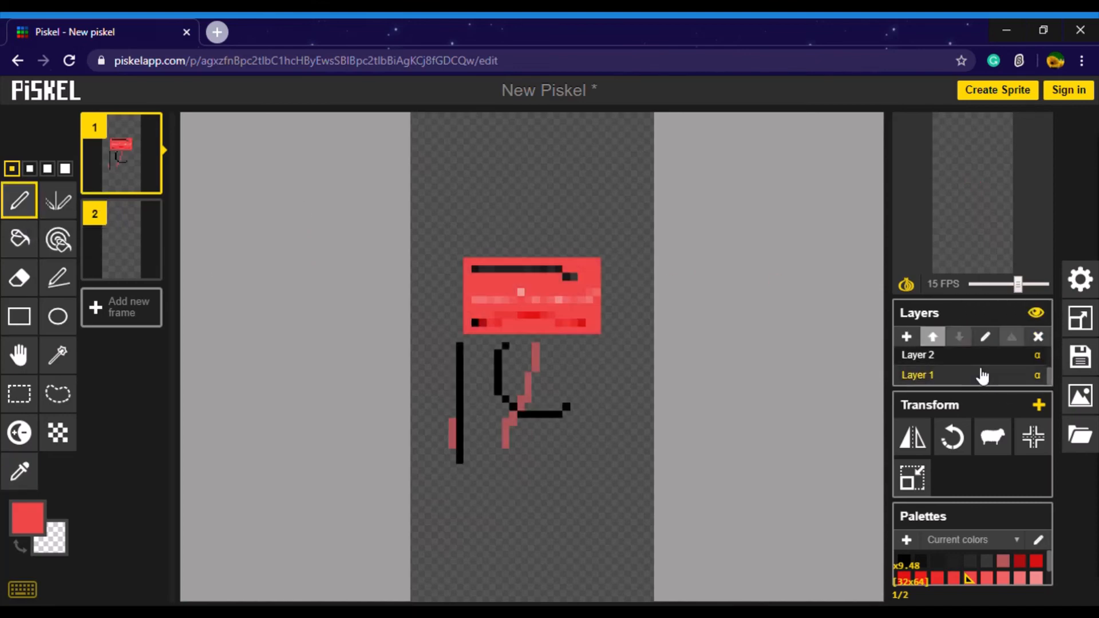
mouse_move(513, 193)
mouse_down()
mouse_move(548, 260)
mouse_move(636, 183)
mouse_move(606, 442)
mouse_up()
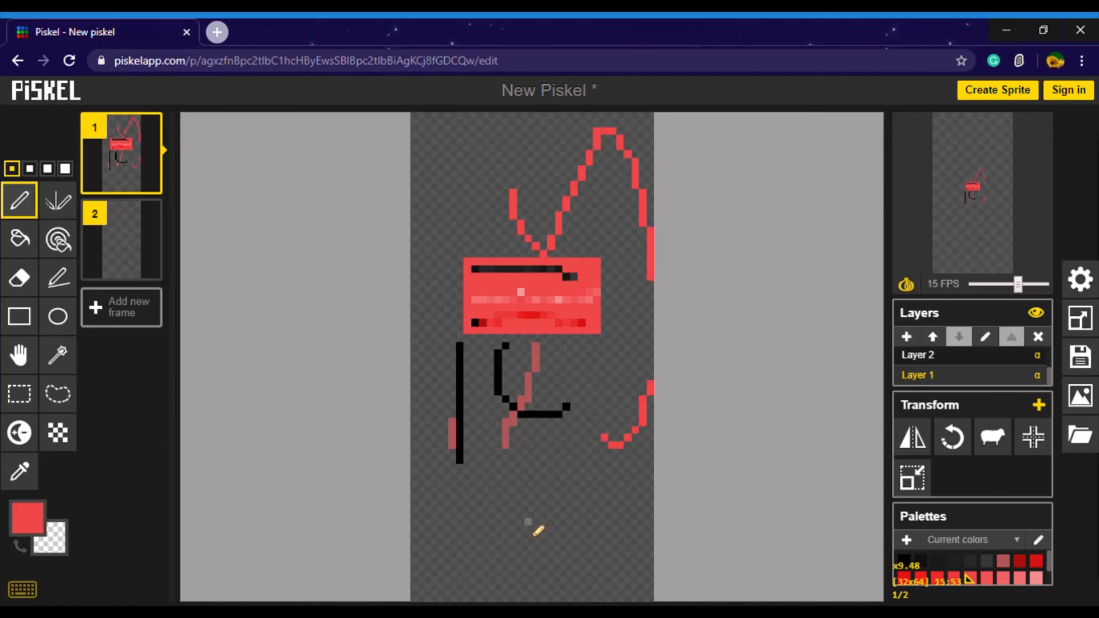